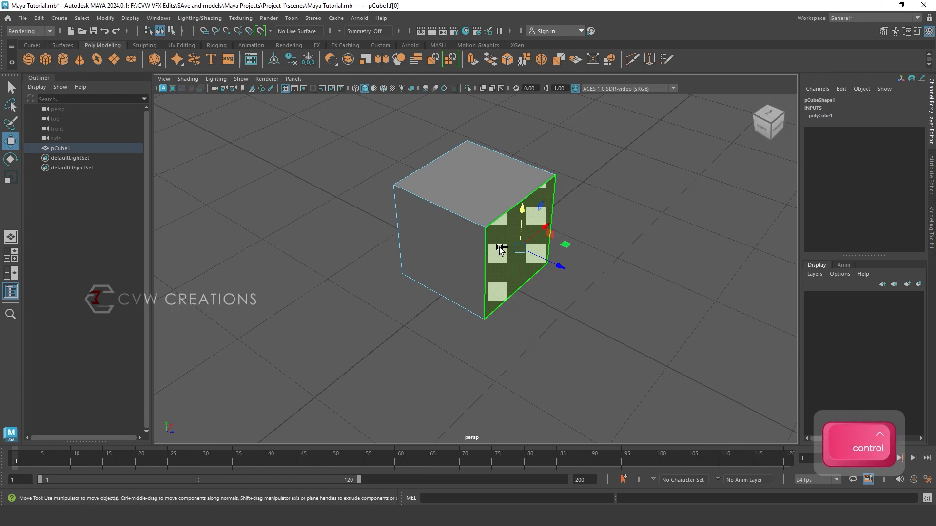
# Step: Extrude the cube's selected front face outward by about 0.44
pyautogui.hotkey('ctrl', 'e')
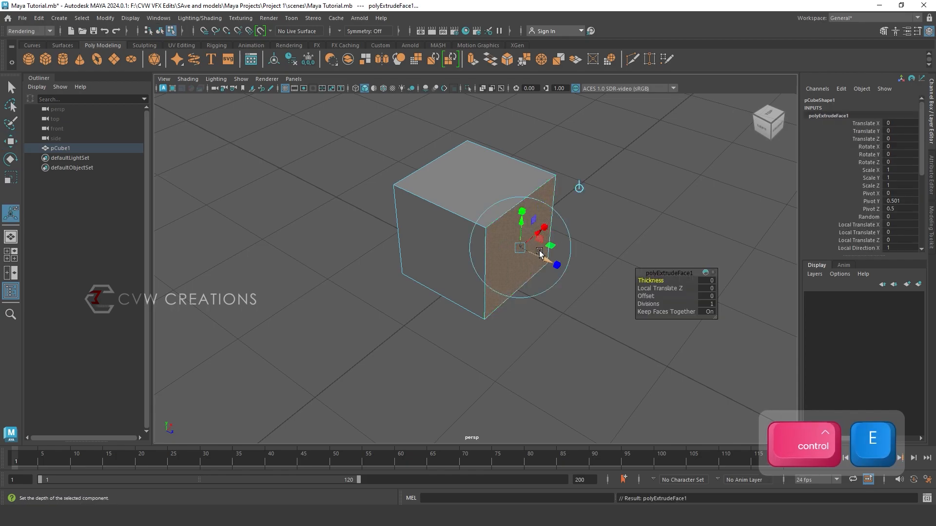
pyautogui.moveTo(536, 256); pyautogui.dragTo(604, 291)
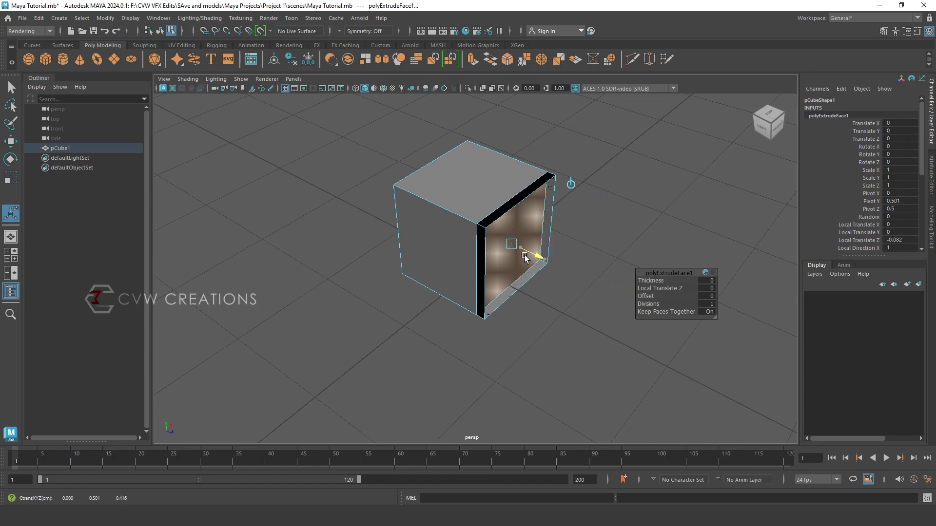
pyautogui.keyDown('alt'); pyautogui.moveTo(510, 252); pyautogui.dragTo(556, 249); pyautogui.keyUp('alt')
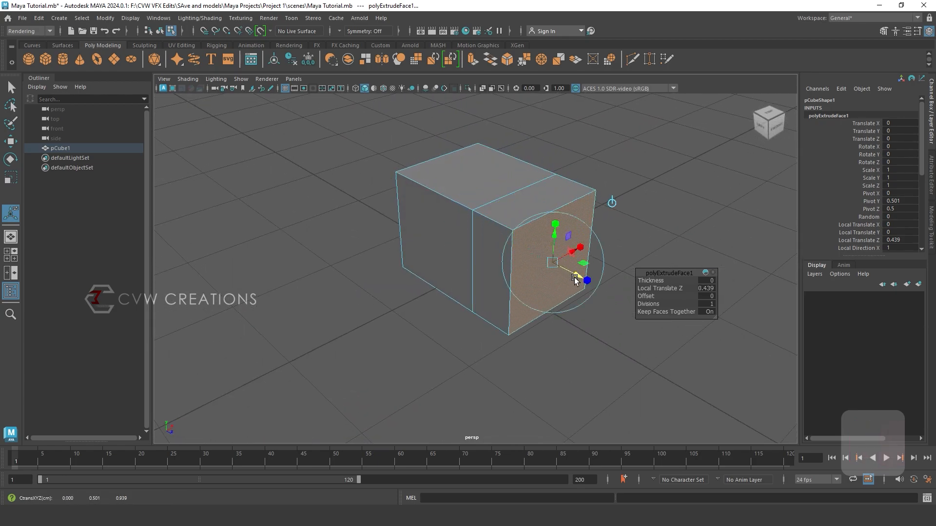
pyautogui.keyDown('alt'); pyautogui.moveTo(575, 279); pyautogui.dragTo(526, 308); pyautogui.keyUp('alt')
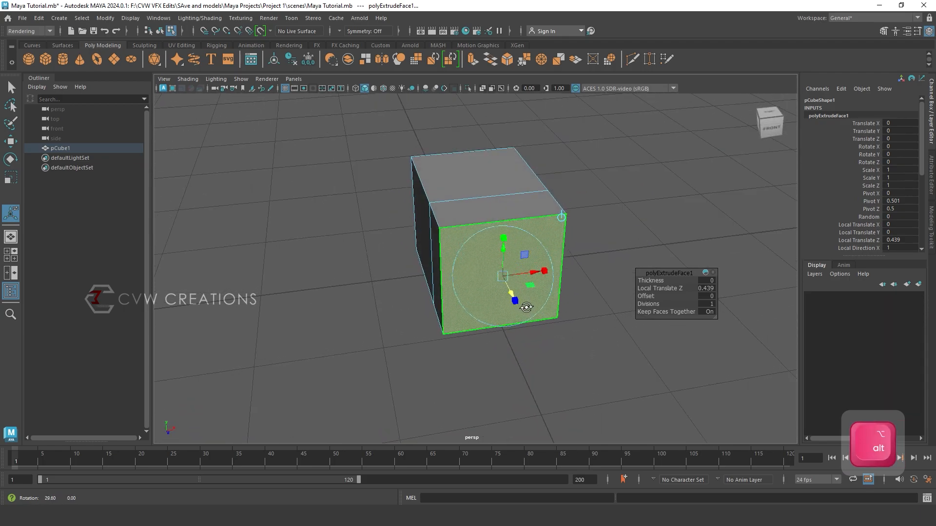
pyautogui.hotkey('ctrl', 'z')
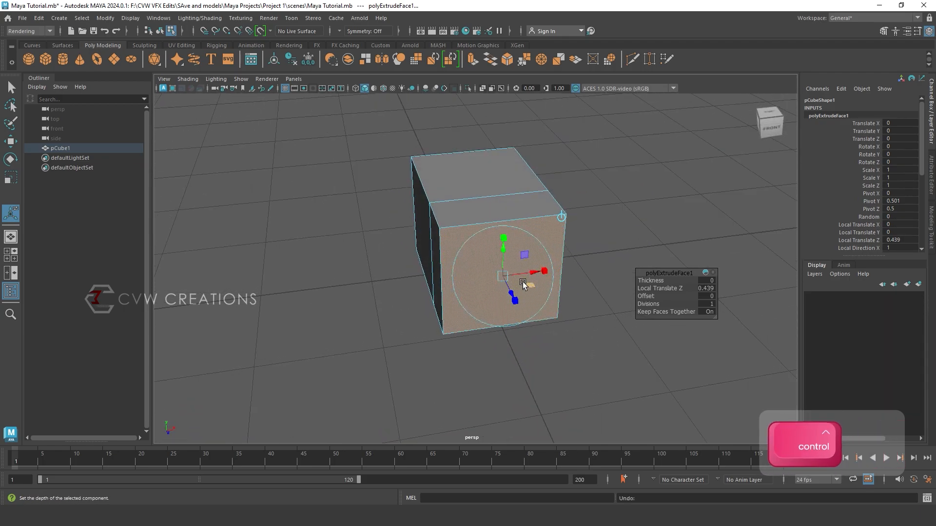
pyautogui.hotkey('ctrl', 'z')
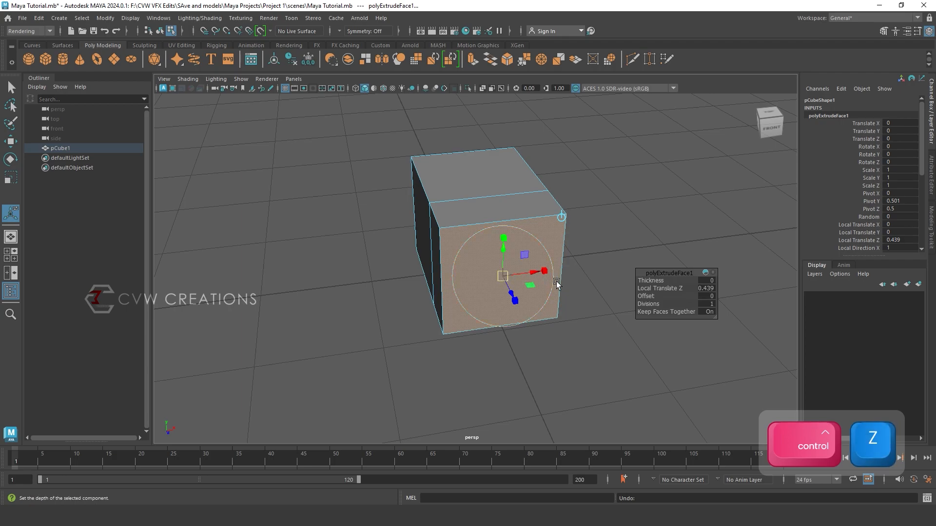
# Step: Scale up the extruded front face uniformly so the new section flares outward
pyautogui.press('r')
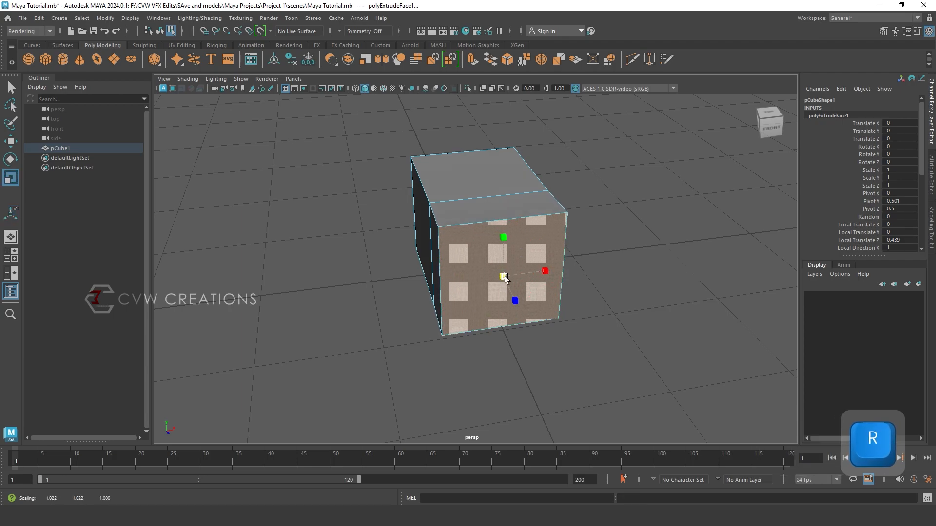
pyautogui.moveTo(511, 277); pyautogui.dragTo(522, 275)
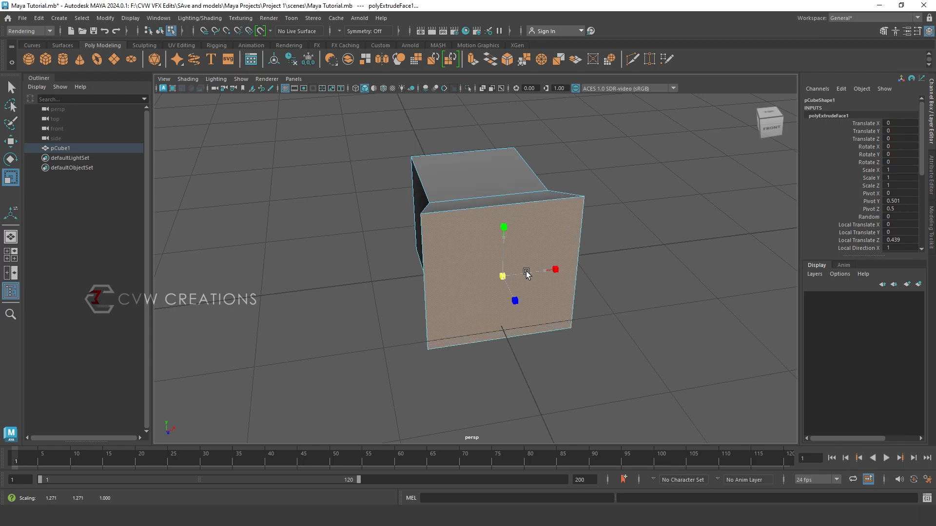
pyautogui.keyDown('alt'); pyautogui.moveTo(531, 273); pyautogui.dragTo(522, 305); pyautogui.keyUp('alt')
pyautogui.moveTo(573, 245); pyautogui.dragTo(487, 326)
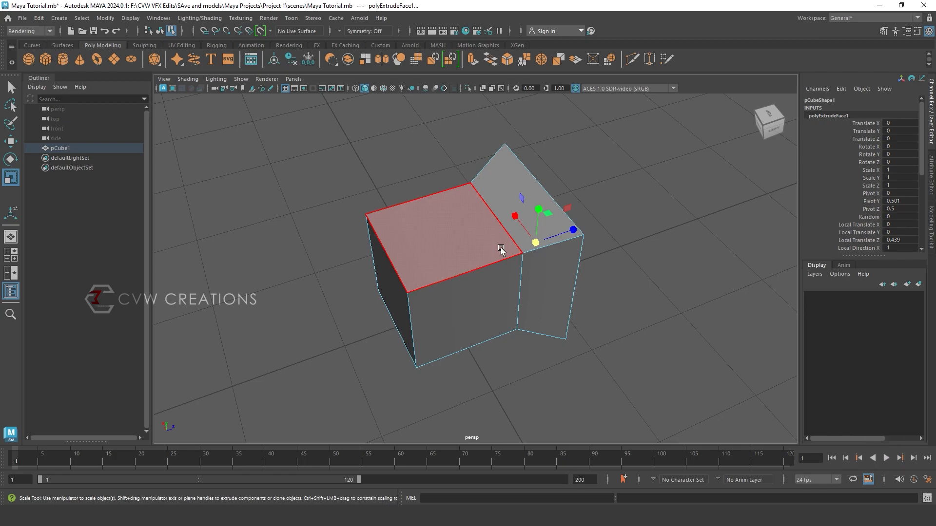
# Step: Extrude the opposite end face outward by about 1.03 and scale it up into a matching flare
pyautogui.keyDown('alt'); pyautogui.moveTo(501, 250); pyautogui.dragTo(553, 289); pyautogui.keyUp('alt')
pyautogui.click(414, 281)
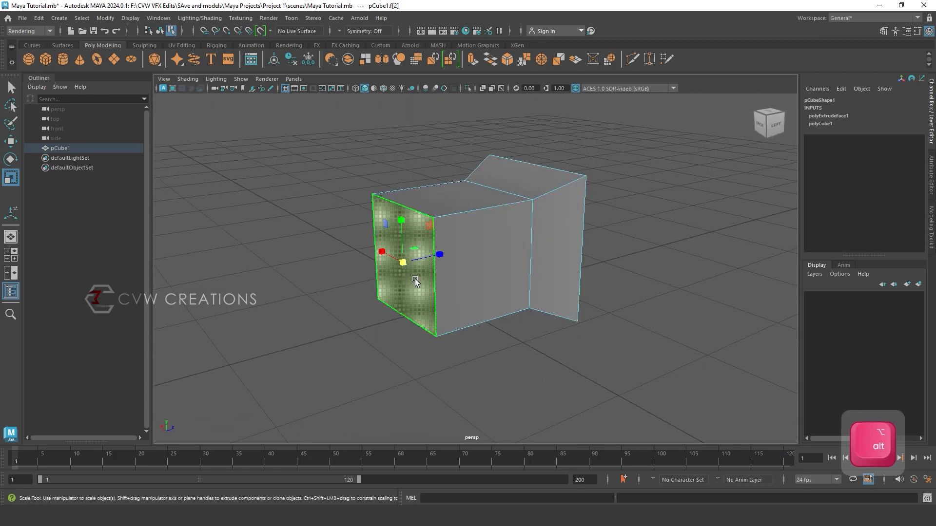
pyautogui.hotkey('ctrl', 'e')
pyautogui.moveTo(389, 268); pyautogui.dragTo(360, 293)
pyautogui.press('r')
pyautogui.keyDown('alt'); pyautogui.moveTo(586, 306); pyautogui.dragTo(507, 309); pyautogui.keyUp('alt')
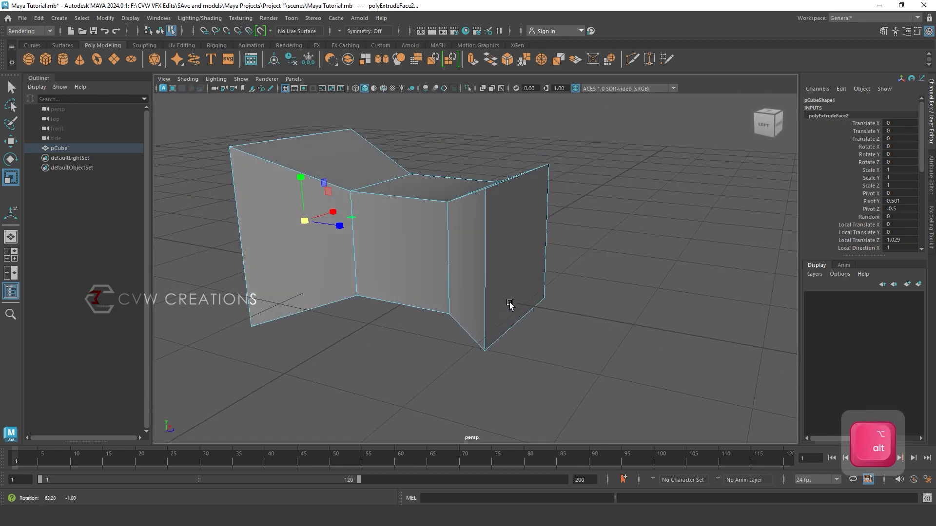
# Step: Inset the front end face by extruding it with an offset of about 0.288
pyautogui.click(527, 252)
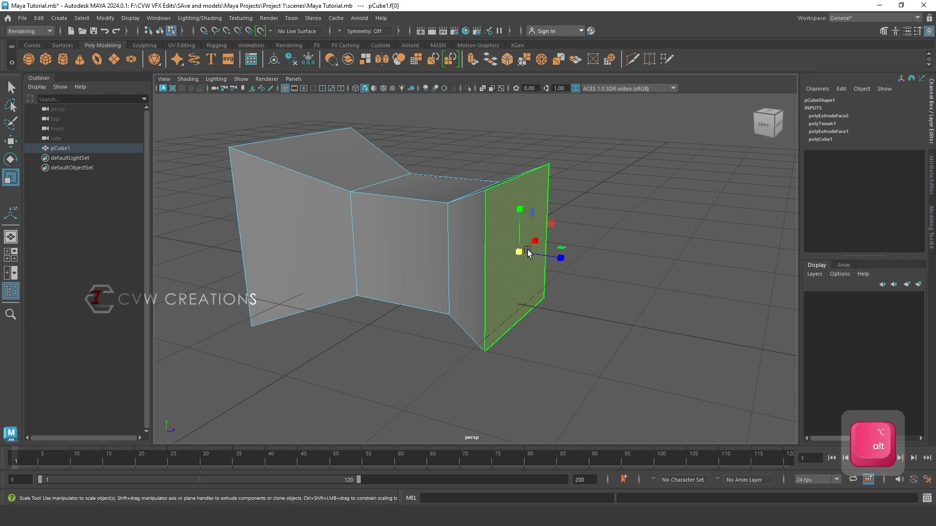
pyautogui.press('ctrl')
pyautogui.hotkey('ctrl', 'e')
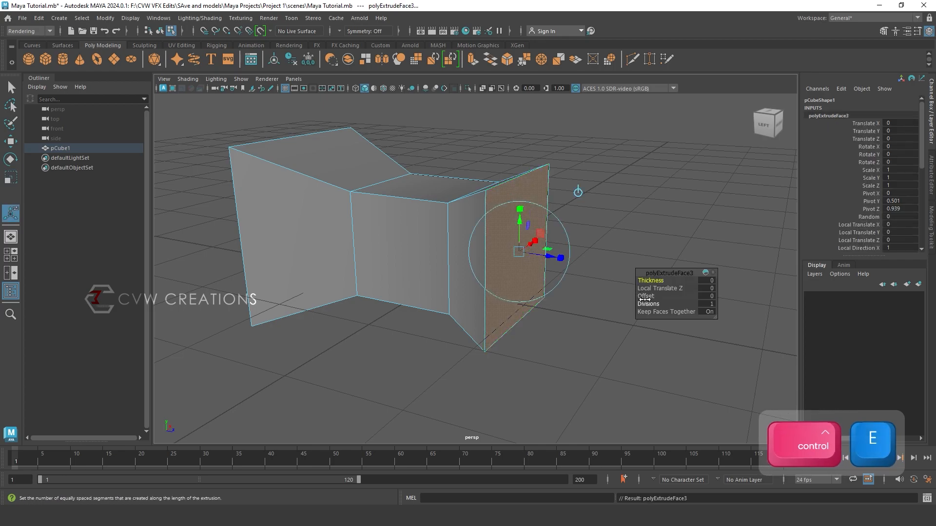
pyautogui.moveTo(646, 297); pyautogui.dragTo(647, 297)
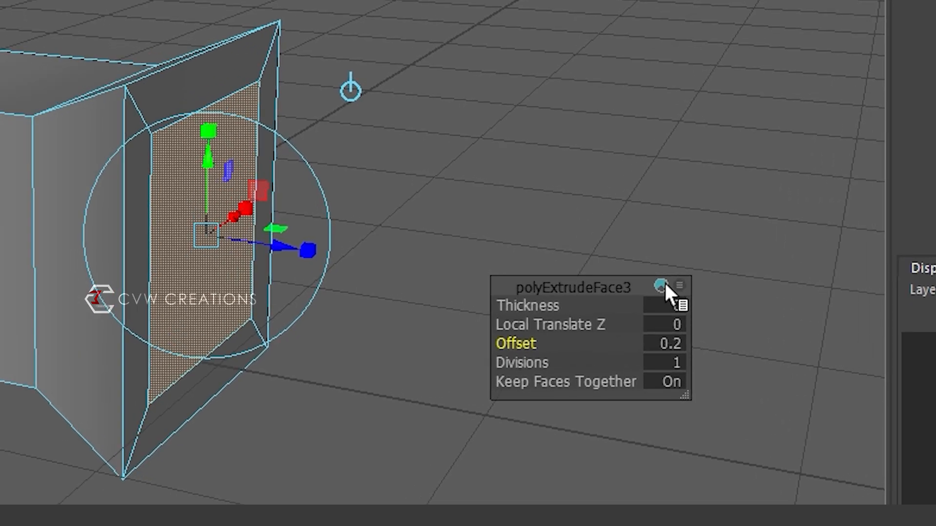
pyautogui.moveTo(548, 334); pyautogui.dragTo(620, 349)
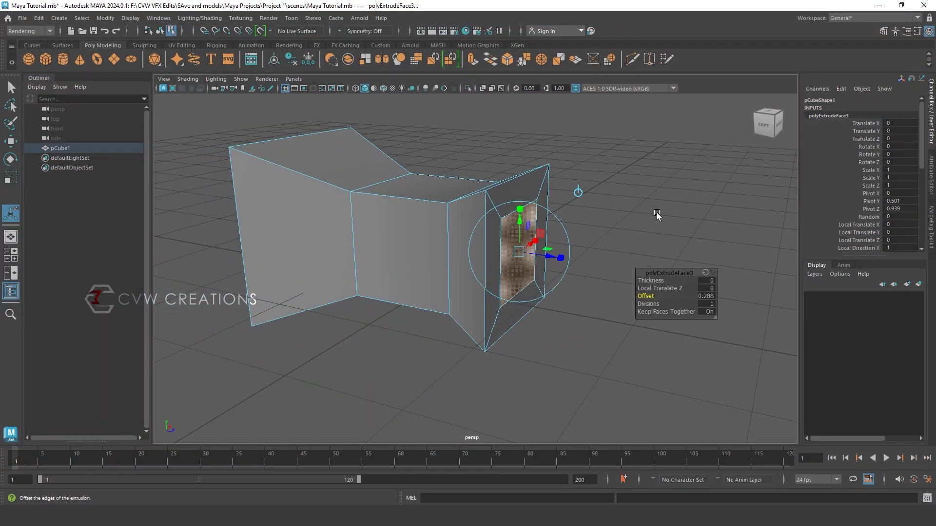
pyautogui.click(680, 265)
# Step: Extrude the inset front face, first inward and back again, leaving it pulled outward as a long block
pyautogui.keyDown('alt'); pyautogui.moveTo(681, 265); pyautogui.dragTo(516, 250); pyautogui.keyUp('alt')
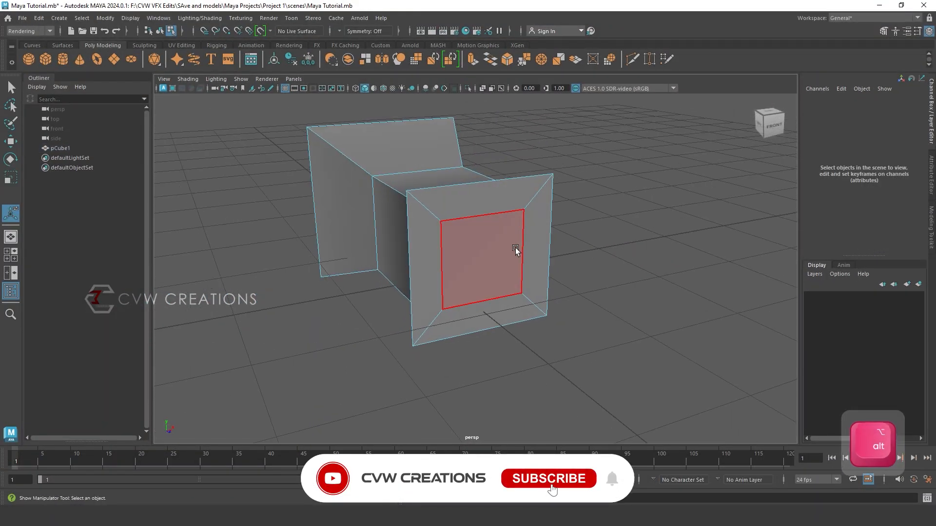
pyautogui.click(507, 245)
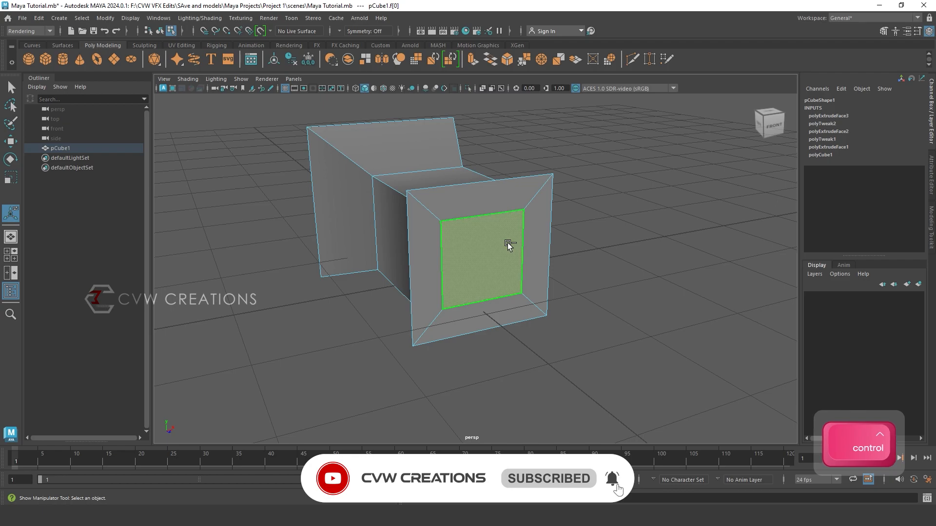
pyautogui.hotkey('ctrl', 'e')
pyautogui.keyDown('alt'); pyautogui.moveTo(507, 245); pyautogui.dragTo(530, 311); pyautogui.keyUp('alt')
pyautogui.moveTo(538, 274); pyautogui.dragTo(529, 265)
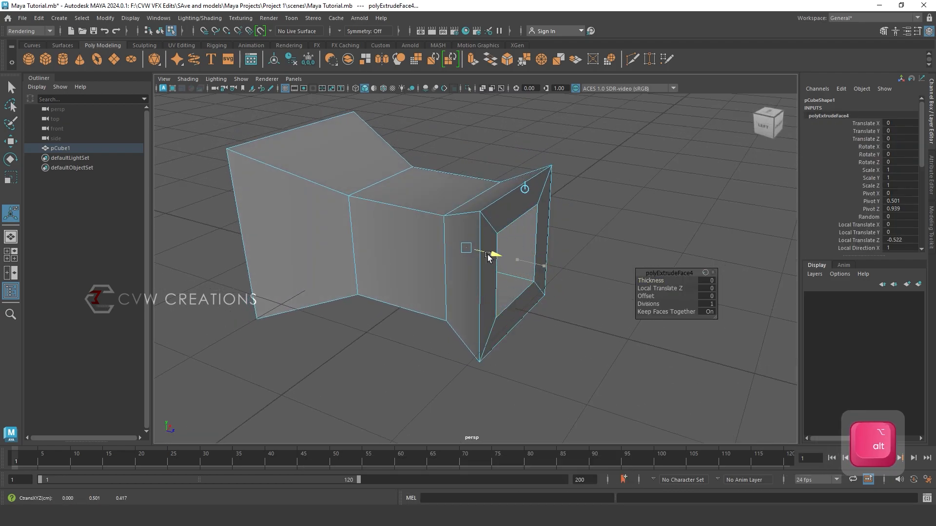
pyautogui.keyDown('alt'); pyautogui.moveTo(466, 253); pyautogui.dragTo(330, 328); pyautogui.keyUp('alt')
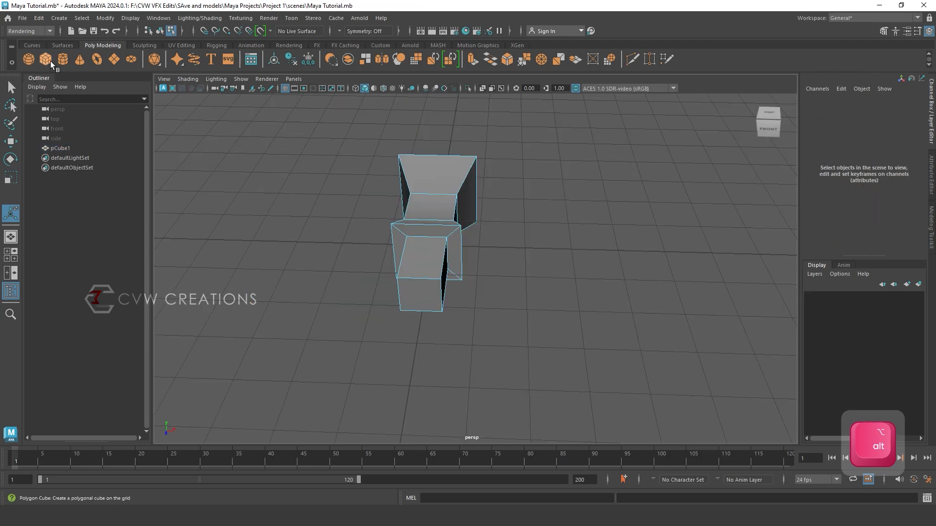
# Step: Create a second polygon cube and move it beside the first model, to about X 2.333 and Y 0.498
pyautogui.click(50, 61)
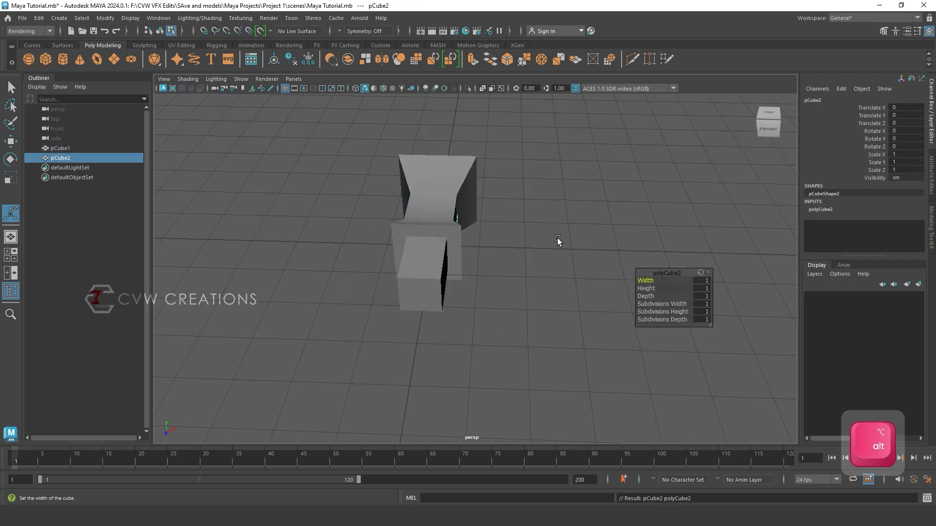
pyautogui.press('w')
pyautogui.moveTo(480, 244); pyautogui.dragTo(619, 261)
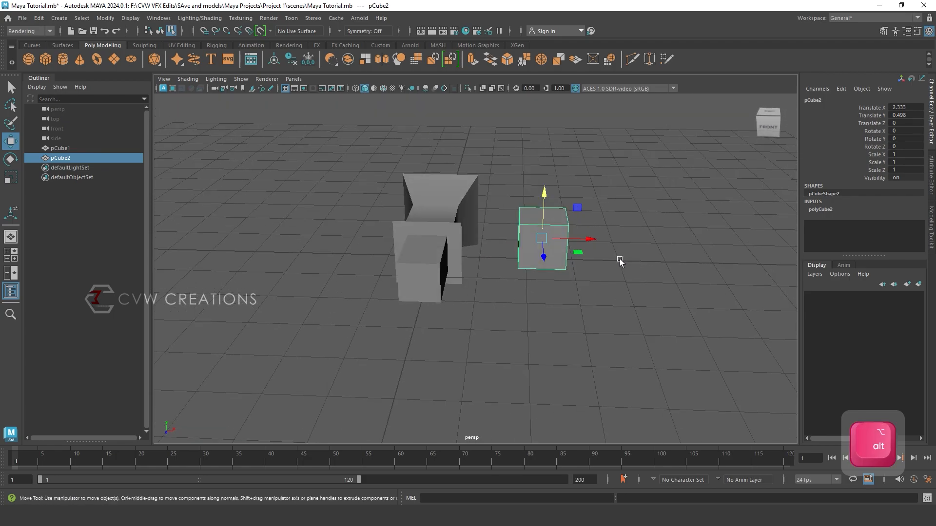
# Step: Extrude all faces of the second cube individually, with Keep Faces Together off and an offset of about 0.249
pyautogui.rightClick(554, 225)
pyautogui.click(630, 171)
pyautogui.moveTo(632, 165); pyautogui.dragTo(500, 287)
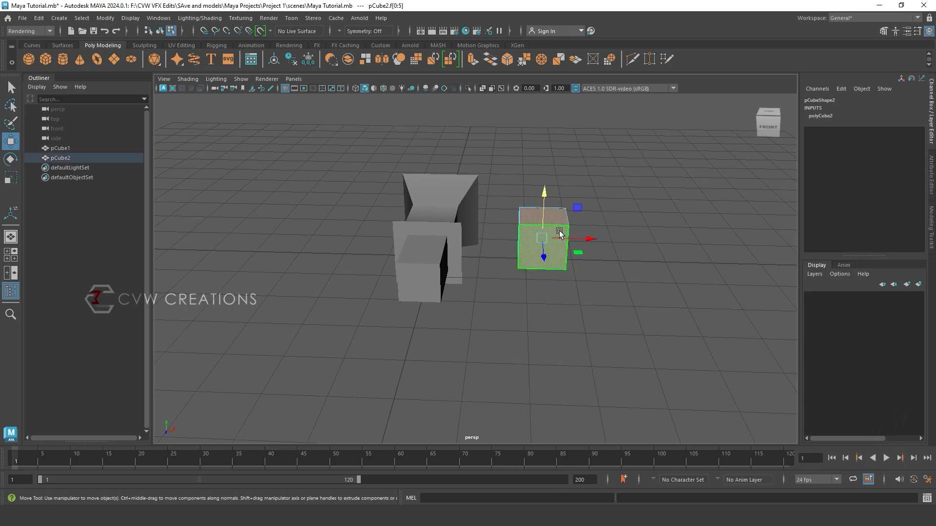
pyautogui.scroll(5, 603, 224)
pyautogui.keyDown('alt'); pyautogui.moveTo(604, 225); pyautogui.dragTo(513, 295); pyautogui.keyUp('alt')
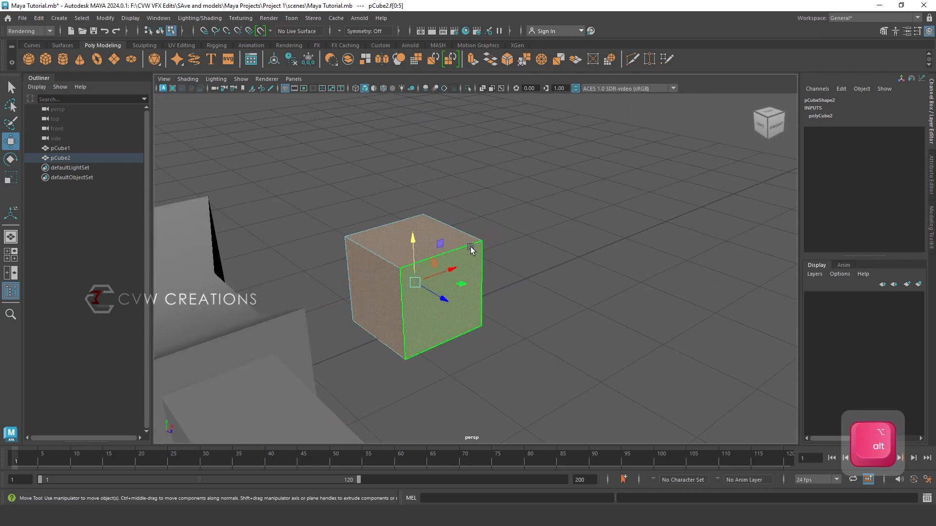
pyautogui.hotkey('ctrl', 'e')
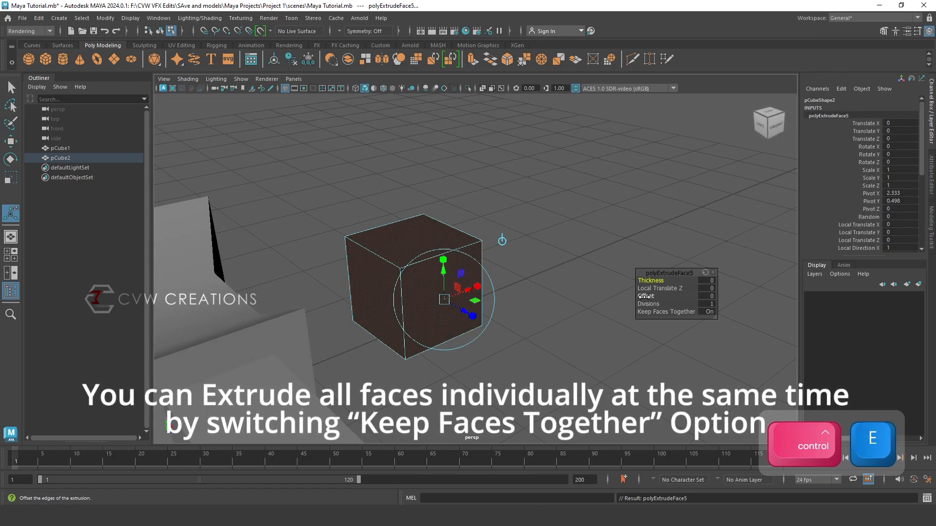
pyautogui.moveTo(656, 297); pyautogui.dragTo(664, 296)
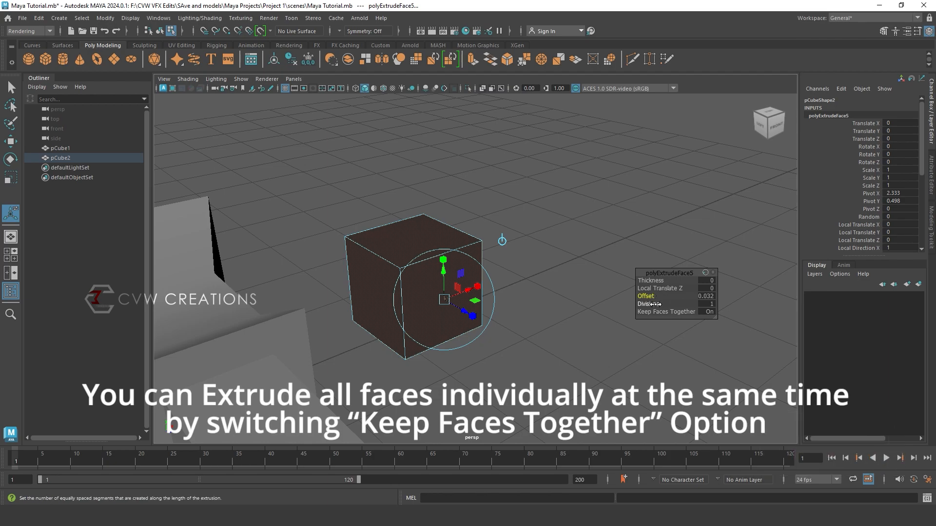
pyautogui.click(704, 312)
pyautogui.click(704, 312)
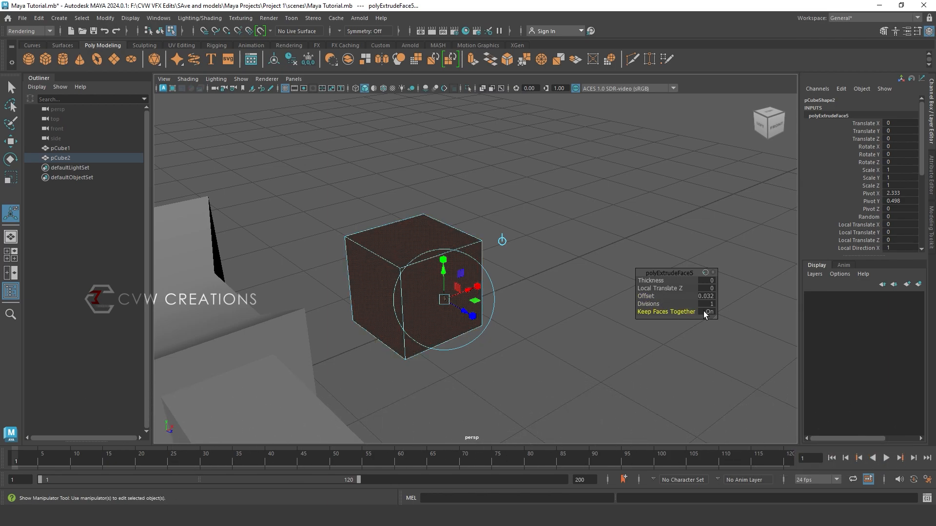
pyautogui.click(703, 311)
pyautogui.keyDown('alt'); pyautogui.moveTo(704, 311); pyautogui.dragTo(473, 304); pyautogui.keyUp('alt')
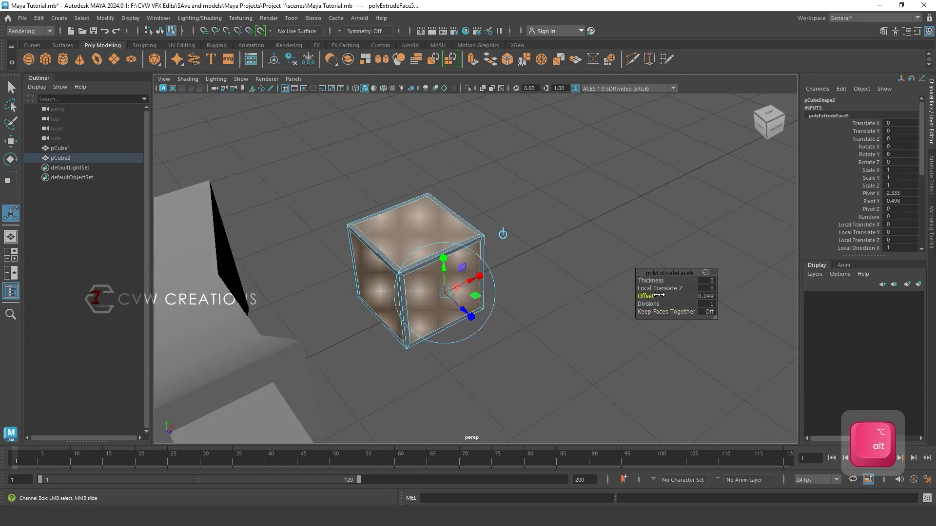
pyautogui.moveTo(722, 281); pyautogui.dragTo(727, 282)
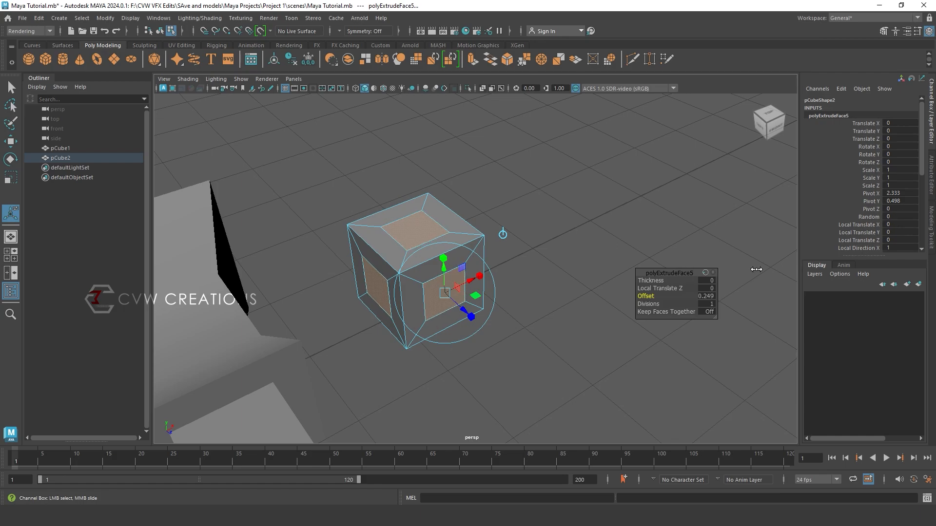
# Step: Extrude the second cube's inset faces again with a thickness of about 1.047 to form arms on every side
pyautogui.keyDown('alt'); pyautogui.moveTo(589, 281); pyautogui.dragTo(623, 222); pyautogui.keyUp('alt')
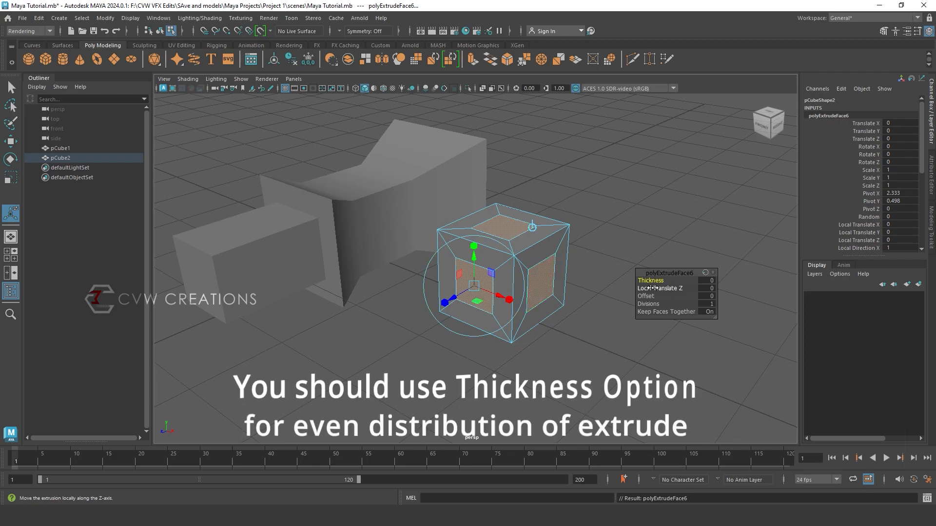
pyautogui.moveTo(655, 280); pyautogui.dragTo(666, 281)
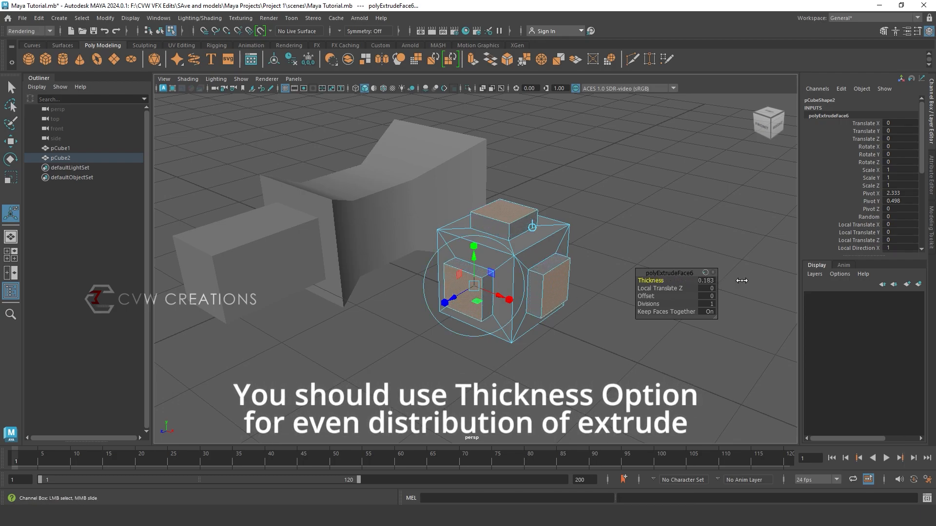
pyautogui.moveTo(820, 281); pyautogui.dragTo(890, 281)
pyautogui.keyDown('alt'); pyautogui.moveTo(497, 369); pyautogui.dragTo(495, 314); pyautogui.keyUp('alt')
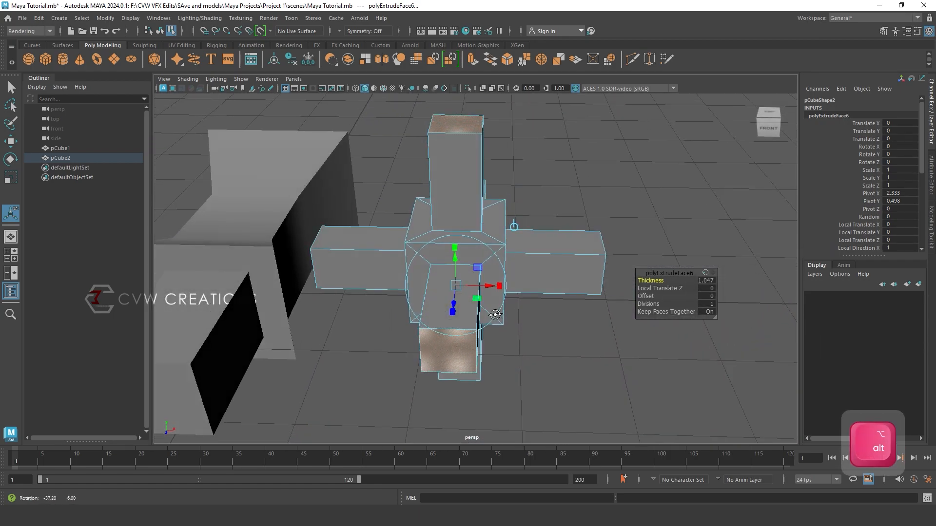
# Step: Inset the end faces of all the arms by extruding them with an offset of about 0.091
pyautogui.keyDown('alt'); pyautogui.moveTo(528, 288); pyautogui.dragTo(482, 297); pyautogui.keyUp('alt')
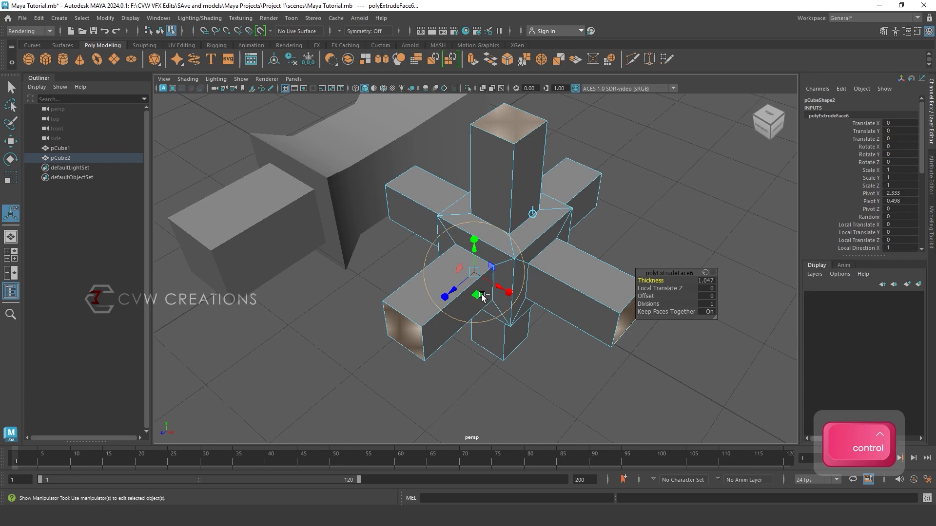
pyautogui.hotkey('ctrl', 'e')
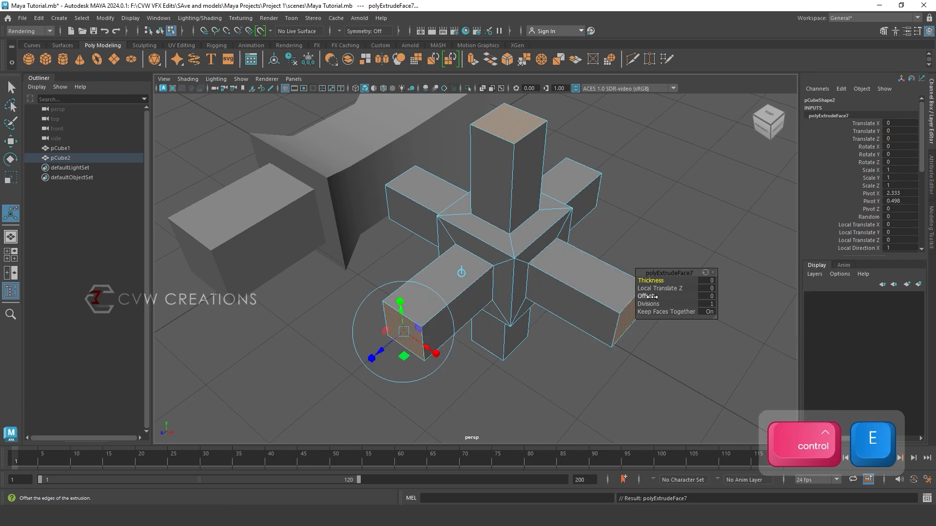
pyautogui.moveTo(648, 296); pyautogui.dragTo(678, 290)
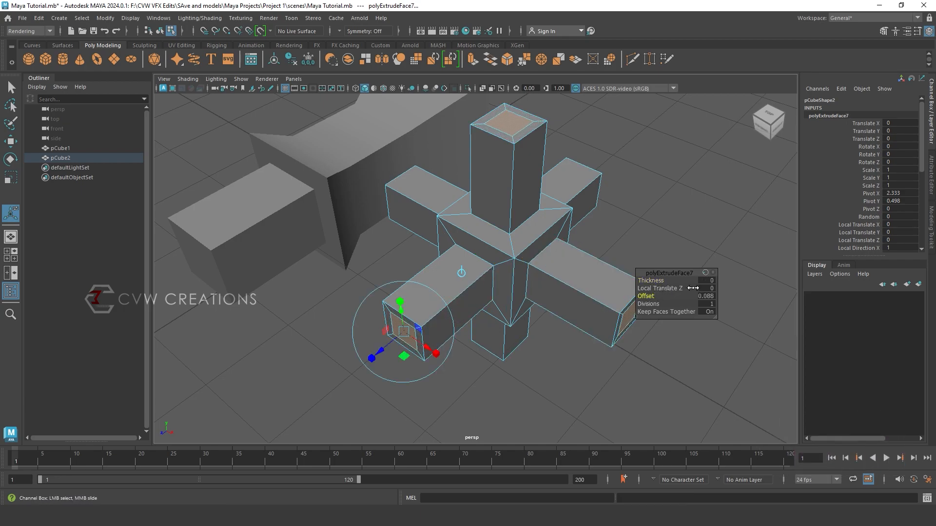
pyautogui.keyDown('alt'); pyautogui.moveTo(633, 345); pyautogui.dragTo(572, 322); pyautogui.keyUp('alt')
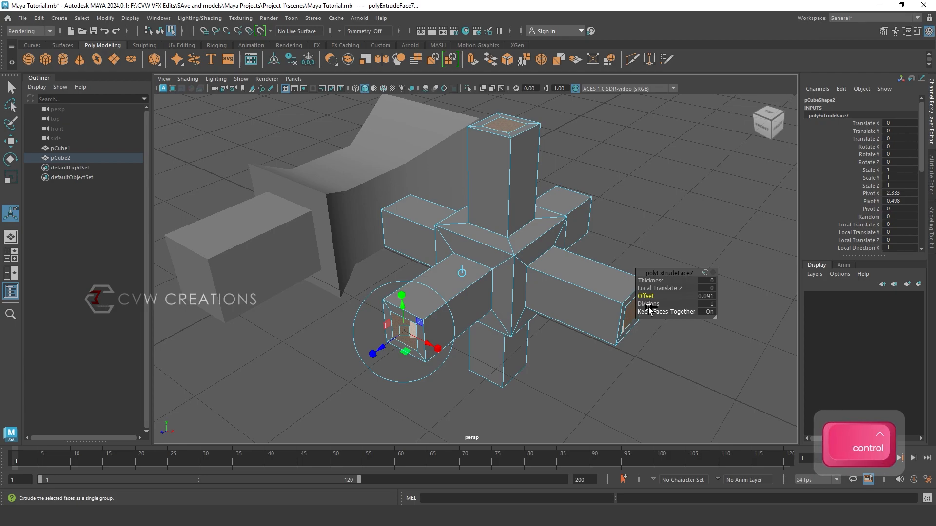
# Step: Extrude the inset arm end faces inward with a thickness of about -0.683 to hollow out the arms
pyautogui.hotkey('ctrl', 'e')
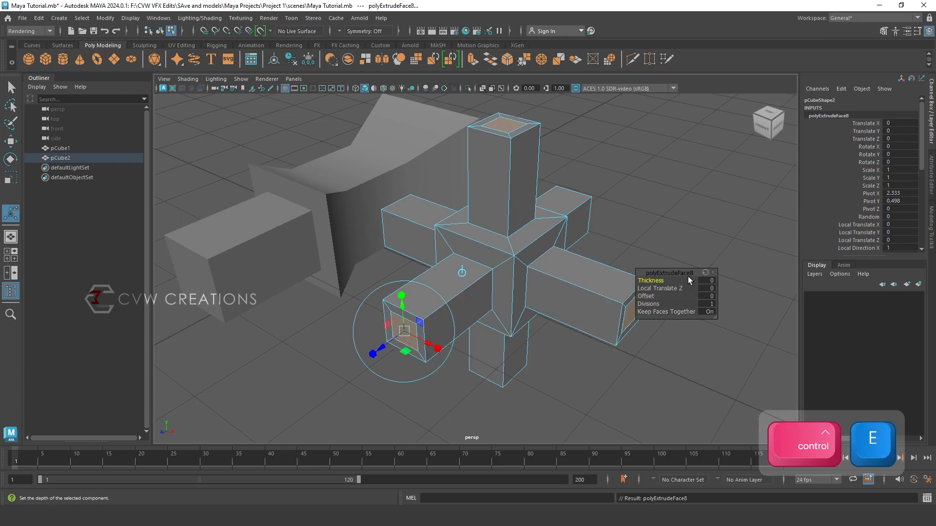
pyautogui.moveTo(664, 281); pyautogui.dragTo(619, 283)
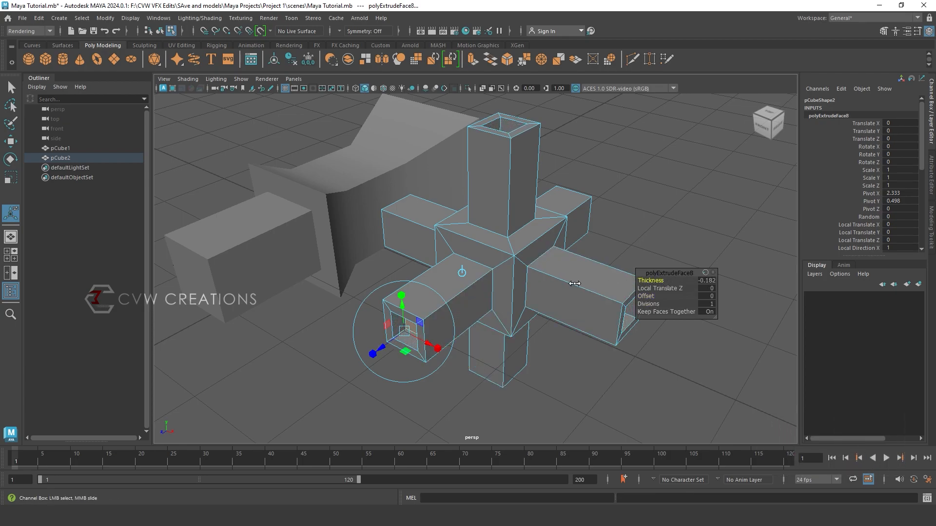
pyautogui.moveTo(587, 308)
pyautogui.keyDown('alt'); pyautogui.mouseDown()
pyautogui.moveTo(617, 273)
pyautogui.moveTo(560, 297)
pyautogui.moveTo(590, 295)
pyautogui.mouseUp(); pyautogui.keyUp('alt')
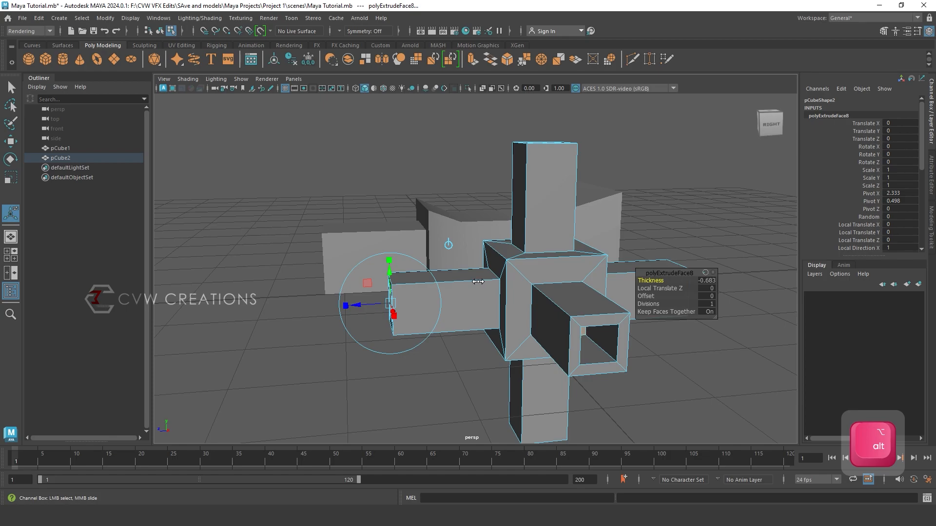
pyautogui.keyDown('alt'); pyautogui.moveTo(516, 292); pyautogui.dragTo(633, 302); pyautogui.keyUp('alt')
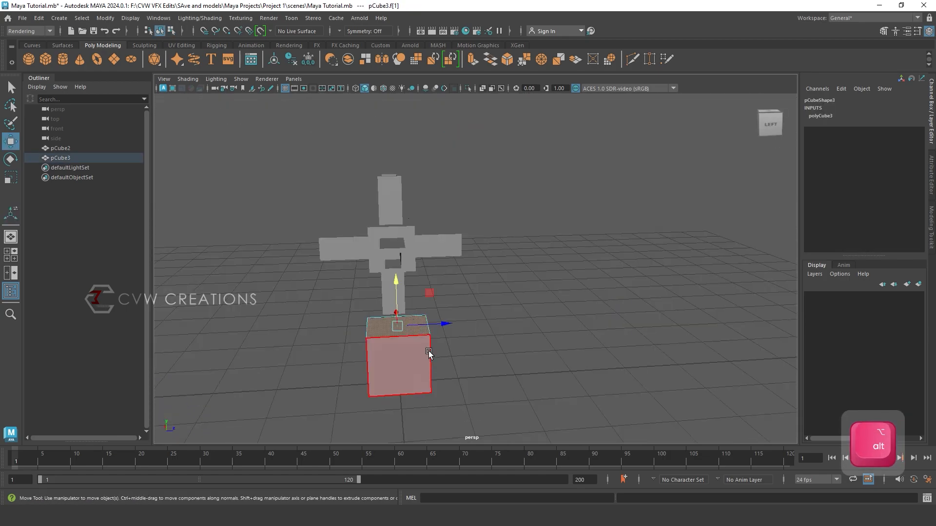
# Step: Inset the new cube's top face with an offset of about 0.176 and extrude it upward with a thickness of about 1.364
pyautogui.keyDown('alt'); pyautogui.moveTo(429, 351); pyautogui.dragTo(464, 322); pyautogui.keyUp('alt')
pyautogui.press('ctrl')
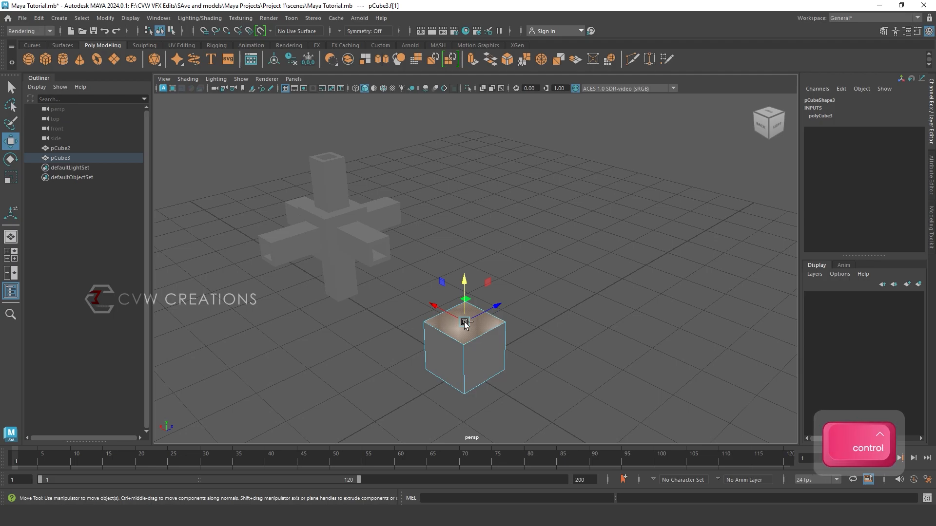
pyautogui.hotkey('ctrl', 'e')
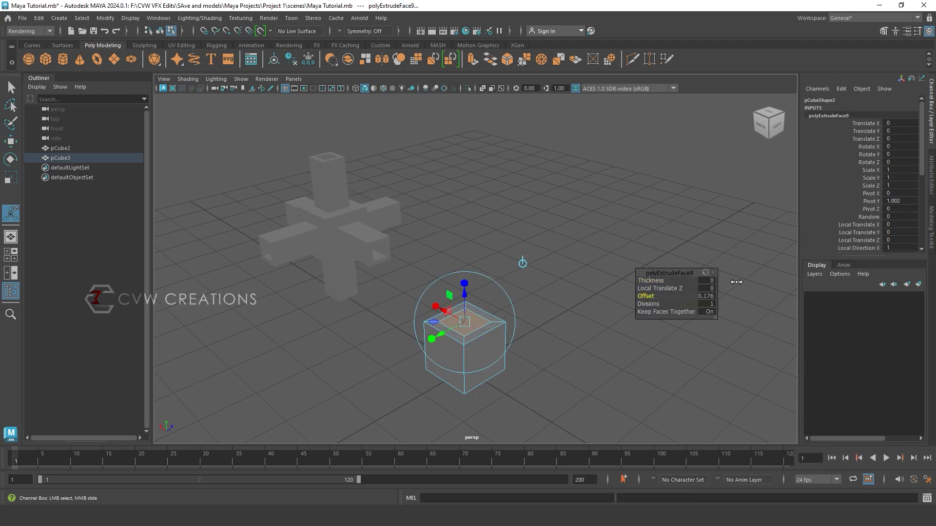
pyautogui.hotkey('ctrl', 'e')
pyautogui.moveTo(464, 287); pyautogui.dragTo(459, 307)
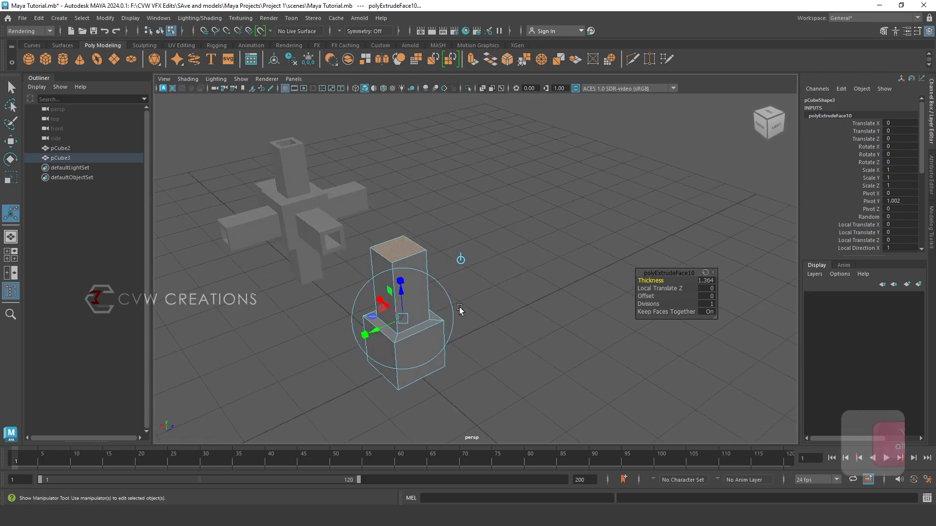
# Step: Add two more narrower tiers by repeatedly insetting and extruding the top face, raising the last one by about 0.904
pyautogui.hotkey('ctrl', 'e')
pyautogui.hotkey('ctrl', 'e')
pyautogui.moveTo(396, 225); pyautogui.dragTo(397, 155)
pyautogui.hotkey('ctrl', 'e')
pyautogui.moveTo(648, 296); pyautogui.dragTo(691, 286)
pyautogui.hotkey('ctrl', 'e')
pyautogui.moveTo(391, 155); pyautogui.dragTo(389, 107)
pyautogui.scroll(-5, 426, 198)
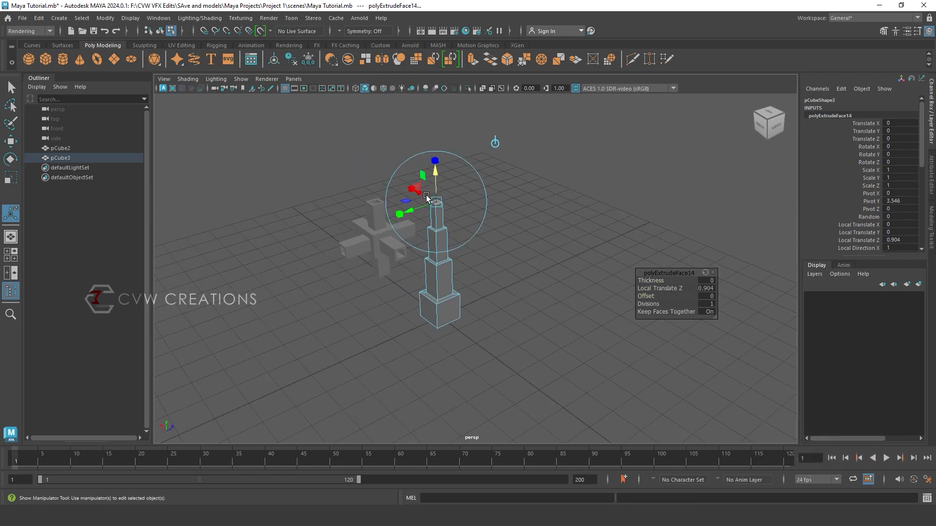
# Step: Extrude the tower's top face with an offset and pull it upward to form a tapered tip
pyautogui.keyDown('alt'); pyautogui.moveTo(429, 200); pyautogui.dragTo(490, 238); pyautogui.keyUp('alt')
pyautogui.scroll(5, 490, 239)
pyautogui.hotkey('ctrl', 'e')
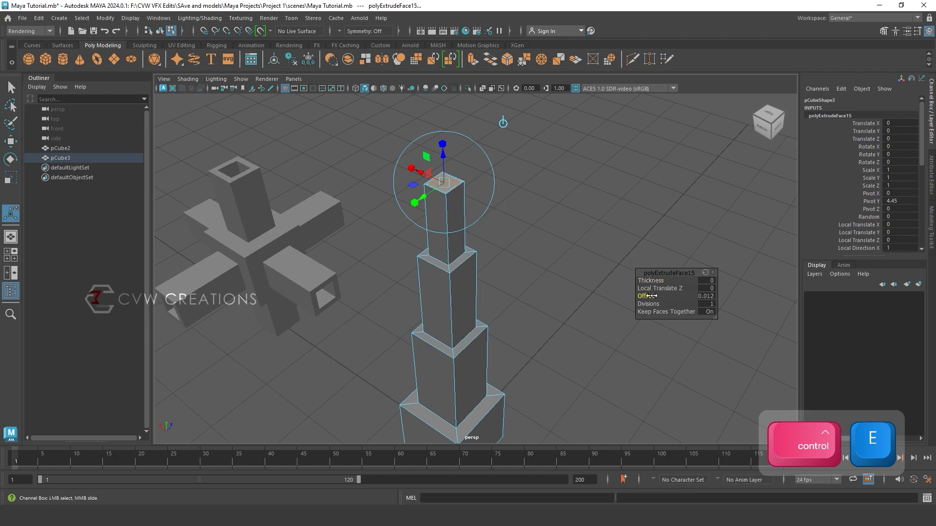
pyautogui.moveTo(649, 296); pyautogui.dragTo(675, 294)
pyautogui.moveTo(443, 155); pyautogui.dragTo(447, 113)
# Step: Inset the tapered tip's top face and extrude it upward by about 0.506 as a thin spire
pyautogui.hotkey('ctrl', 'e')
pyautogui.moveTo(649, 296); pyautogui.dragTo(660, 295)
pyautogui.moveTo(441, 114); pyautogui.dragTo(443, 69)
pyautogui.hotkey('ctrl', 'z')
pyautogui.hotkey('ctrl', 'e')
pyautogui.moveTo(441, 114); pyautogui.dragTo(447, 73)
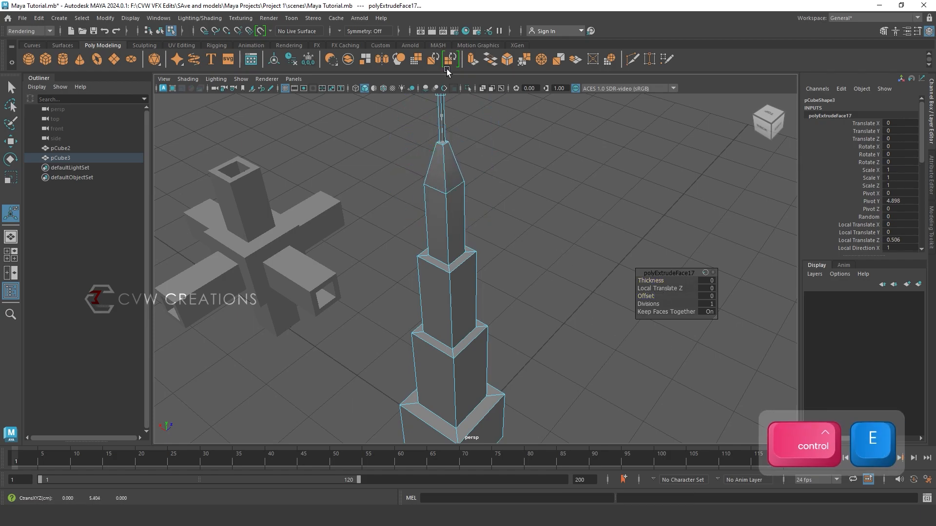
# Step: Return to object mode and examine the finished tower from several sides
pyautogui.click(514, 219)
pyautogui.scroll(-5, 514, 274)
pyautogui.keyDown('alt'); pyautogui.moveTo(515, 273); pyautogui.dragTo(585, 231); pyautogui.keyUp('alt')
pyautogui.moveTo(603, 228); pyautogui.dragTo(650, 215, button='right')
pyautogui.moveTo(651, 273)
pyautogui.keyDown('alt'); pyautogui.mouseDown()
pyautogui.moveTo(595, 276)
pyautogui.moveTo(648, 280)
pyautogui.mouseUp(); pyautogui.keyUp('alt')
pyautogui.scroll(7, 488, 253)
pyautogui.keyDown('alt'); pyautogui.moveTo(480, 253); pyautogui.dragTo(449, 352, button='middle'); pyautogui.keyUp('alt')
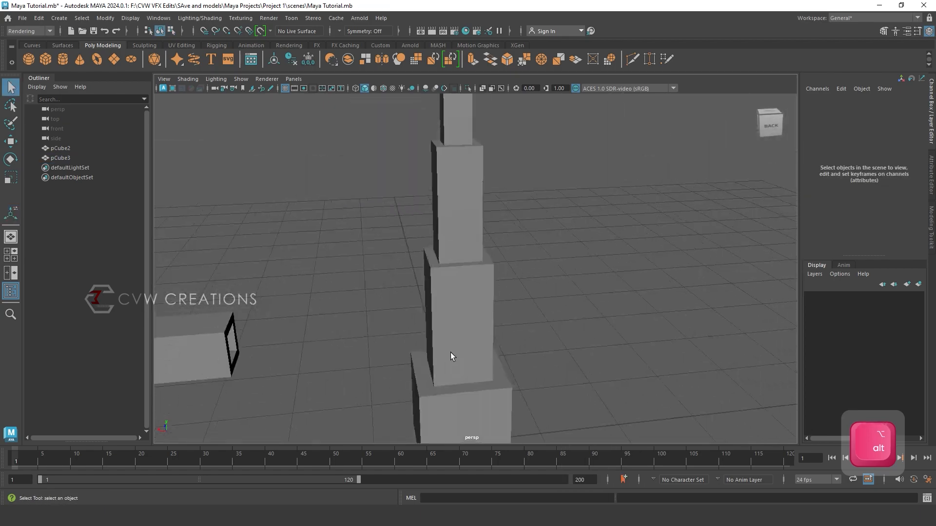
pyautogui.scroll(-4, 470, 333)
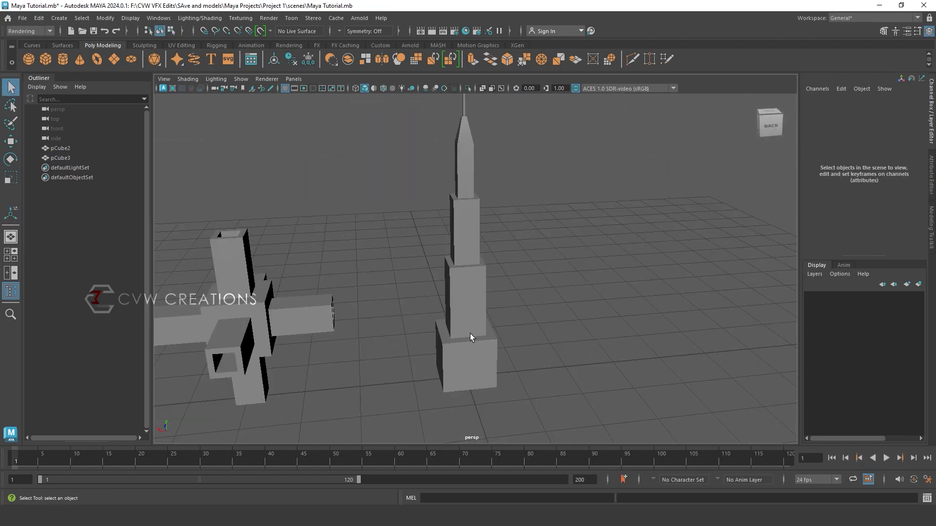
pyautogui.keyDown('alt'); pyautogui.moveTo(470, 333); pyautogui.dragTo(228, 357); pyautogui.keyUp('alt')
# Step: Raise the new cube beside the tower to about Y 0.502
pyautogui.click(440, 347)
pyautogui.press('f')
pyautogui.keyDown('alt'); pyautogui.moveTo(180, 355); pyautogui.dragTo(83, 354); pyautogui.keyUp('alt')
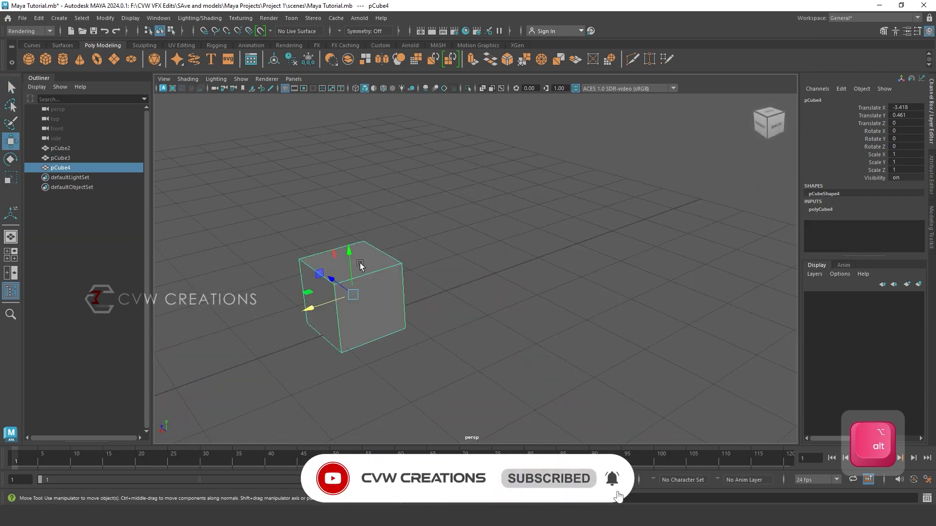
pyautogui.moveTo(350, 262); pyautogui.dragTo(351, 260)
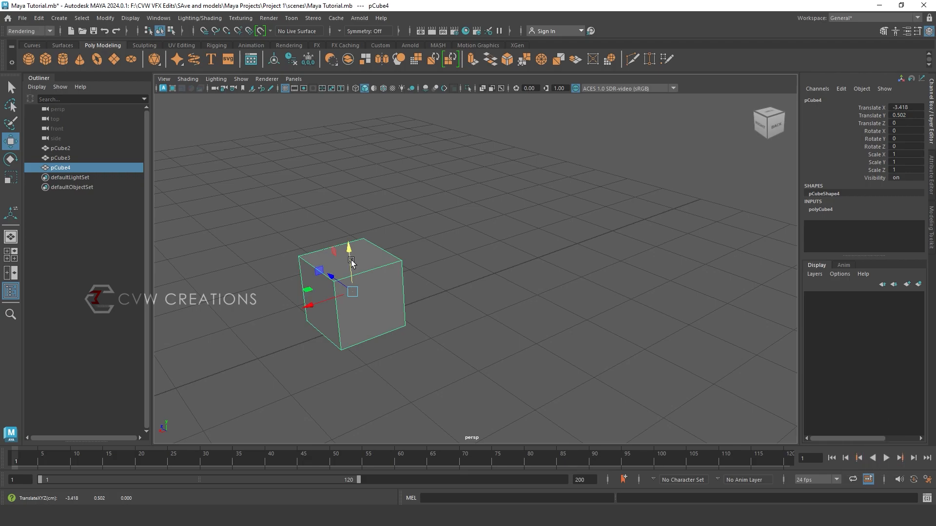
pyautogui.keyDown('alt'); pyautogui.moveTo(351, 259); pyautogui.dragTo(564, 276, button='right'); pyautogui.keyUp('alt')
pyautogui.keyDown('alt'); pyautogui.moveTo(564, 276); pyautogui.dragTo(776, 261, button='middle'); pyautogui.keyUp('alt')
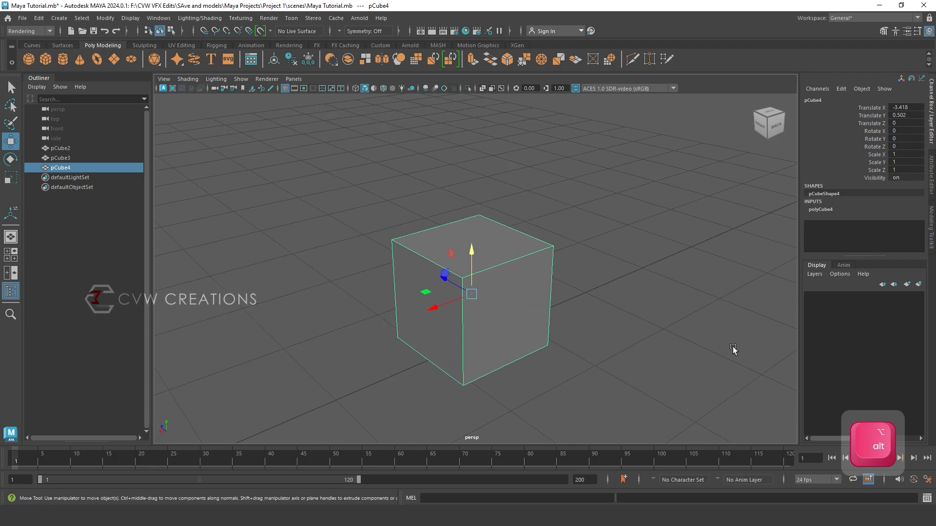
# Step: Select the four top edges of the cube and bevel them with a fraction of about 0.091
pyautogui.press('f')
pyautogui.keyDown('alt'); pyautogui.moveTo(734, 348); pyautogui.dragTo(618, 310); pyautogui.keyUp('alt')
pyautogui.moveTo(537, 226); pyautogui.dragTo(533, 202, button='right')
pyautogui.click(525, 229)
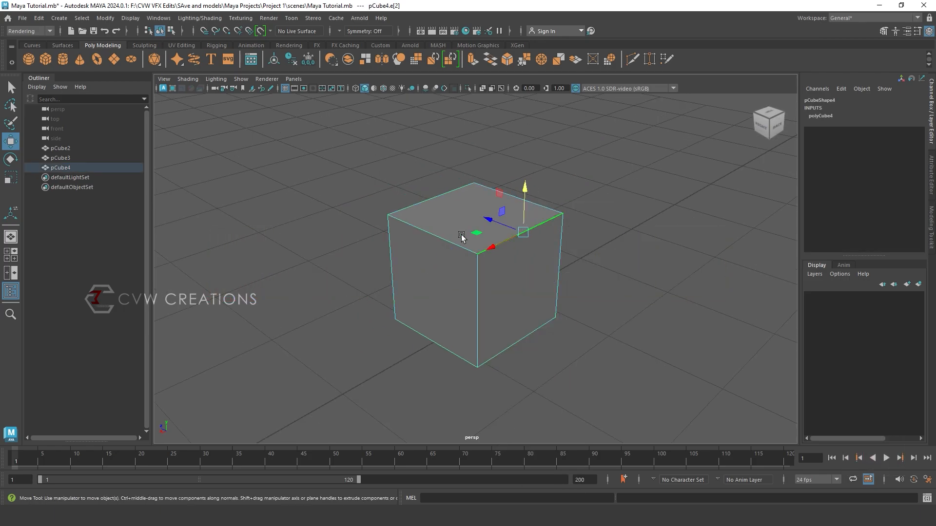
pyautogui.keyDown('shift'); pyautogui.click(434, 237); pyautogui.keyUp('shift')
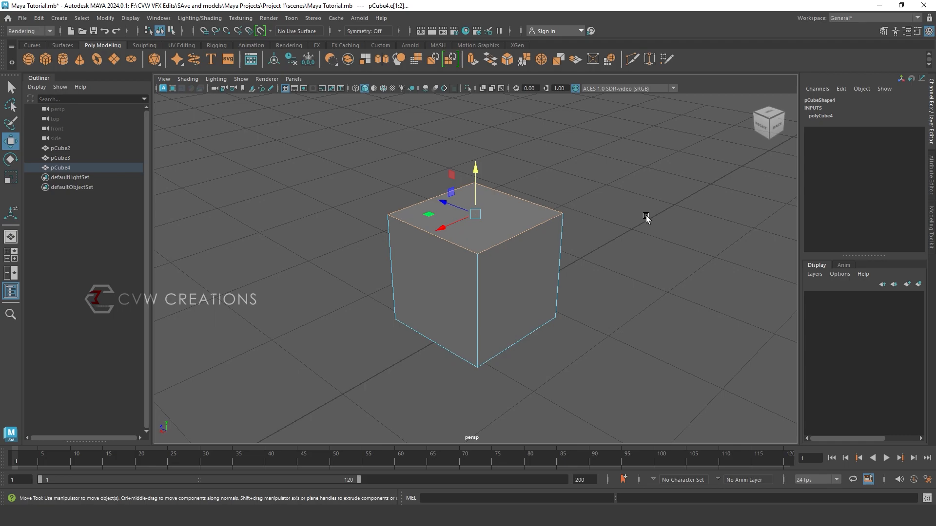
pyautogui.press('ctrl')
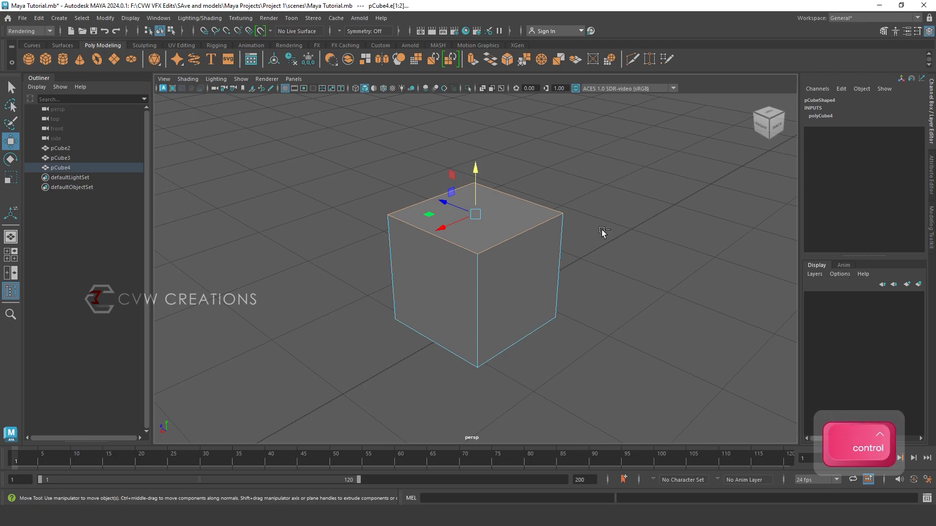
pyautogui.hotkey('ctrl', 'b')
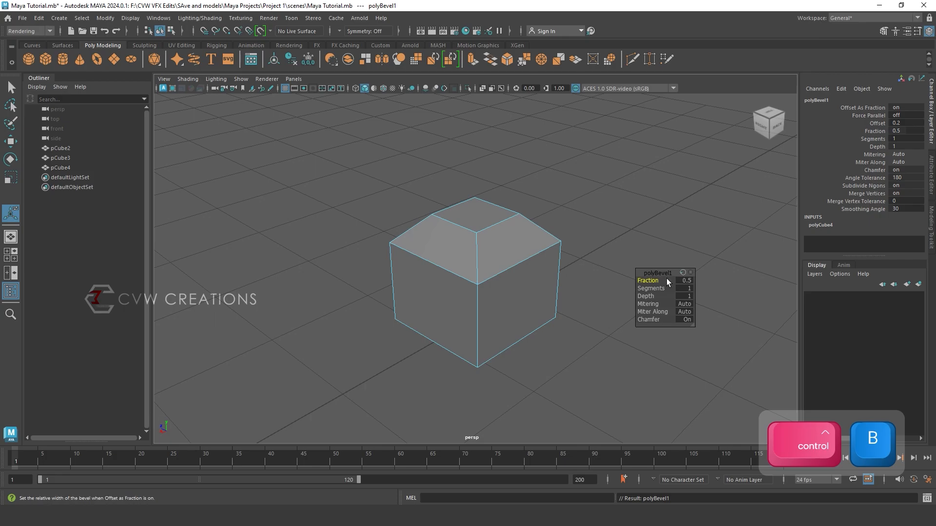
pyautogui.moveTo(667, 277); pyautogui.dragTo(559, 295)
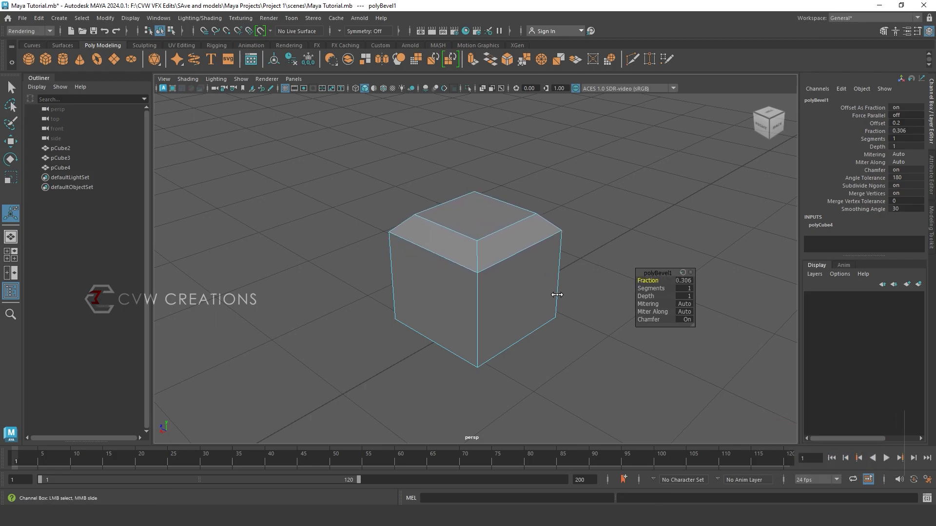
pyautogui.moveTo(501, 295); pyautogui.dragTo(731, 296)
pyautogui.moveTo(602, 323); pyautogui.dragTo(454, 335)
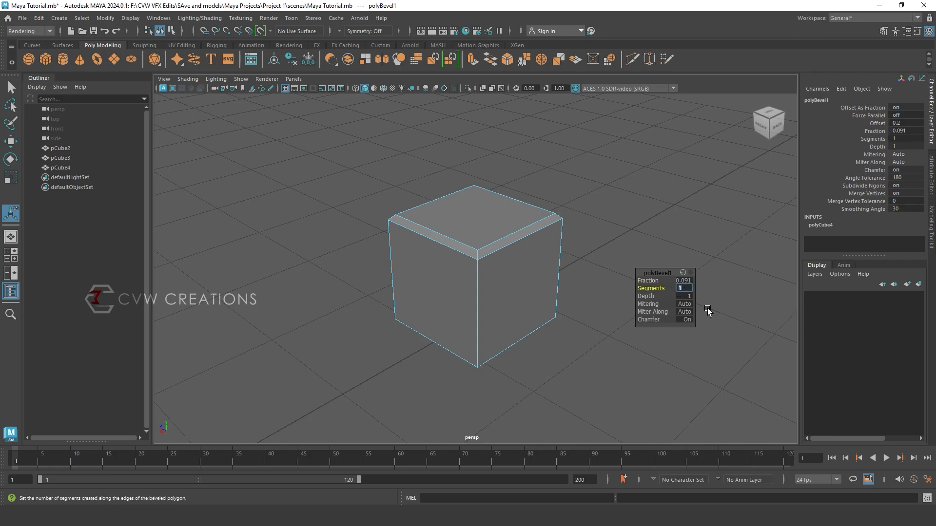
# Step: Try 4 segments on the bevel, settle on 5, and return to object mode
pyautogui.write('4')
pyautogui.press('Return')
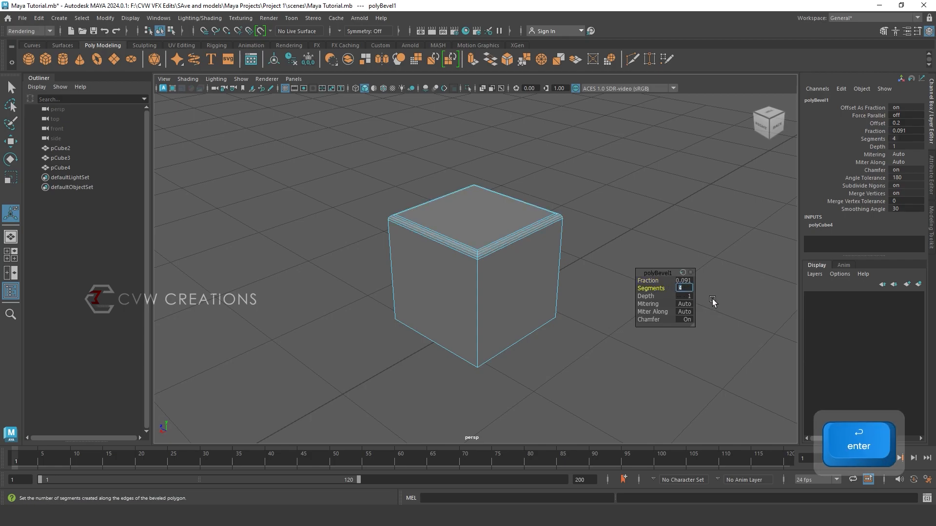
pyautogui.write('5')
pyautogui.press('Return')
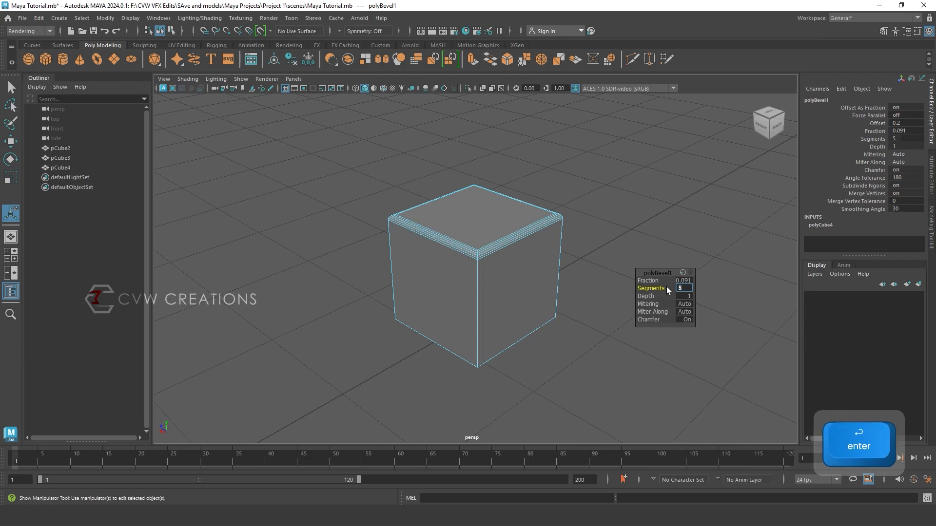
pyautogui.rightClick(669, 201)
pyautogui.click(556, 255)
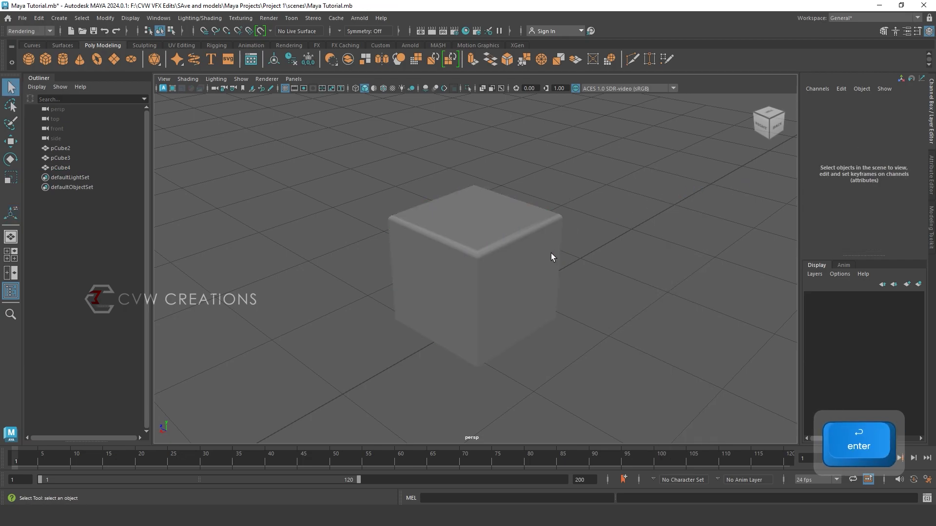
# Step: Examine the rounded top edges of the bevelled cube up close and from different angles
pyautogui.scroll(5, 536, 258)
pyautogui.keyDown('alt'); pyautogui.moveTo(528, 259); pyautogui.dragTo(107, 270); pyautogui.keyUp('alt')
pyautogui.scroll(-5, 396, 259)
pyautogui.scroll(5, 509, 259)
pyautogui.click(510, 258)
pyautogui.scroll(-2, 516, 253)
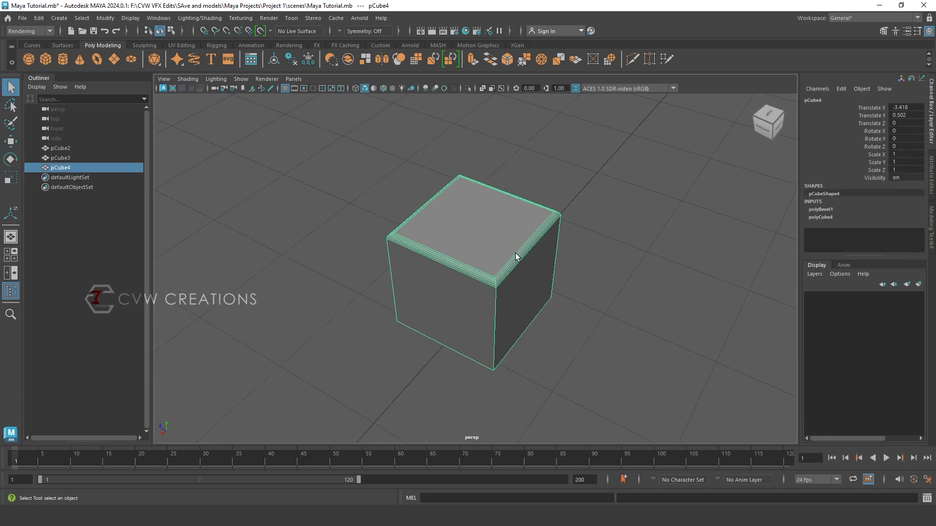
pyautogui.keyDown('alt'); pyautogui.moveTo(515, 253); pyautogui.dragTo(527, 238); pyautogui.keyUp('alt')
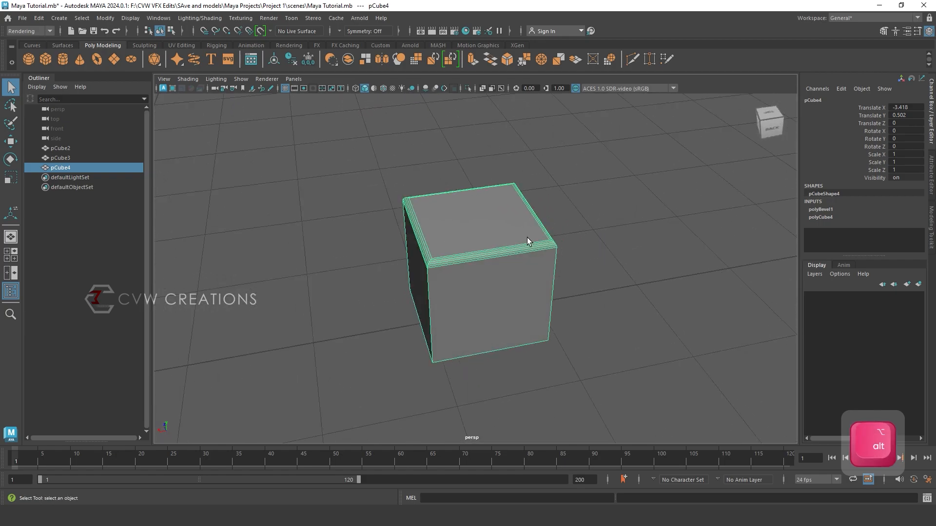
# Step: Create another polygon cube raised to about Y 0.555, and move the tower to the far side of the bevelled cube
pyautogui.scroll(-5, 527, 238)
pyautogui.keyDown('alt'); pyautogui.moveTo(343, 276); pyautogui.dragTo(559, 250, button='right'); pyautogui.keyUp('alt')
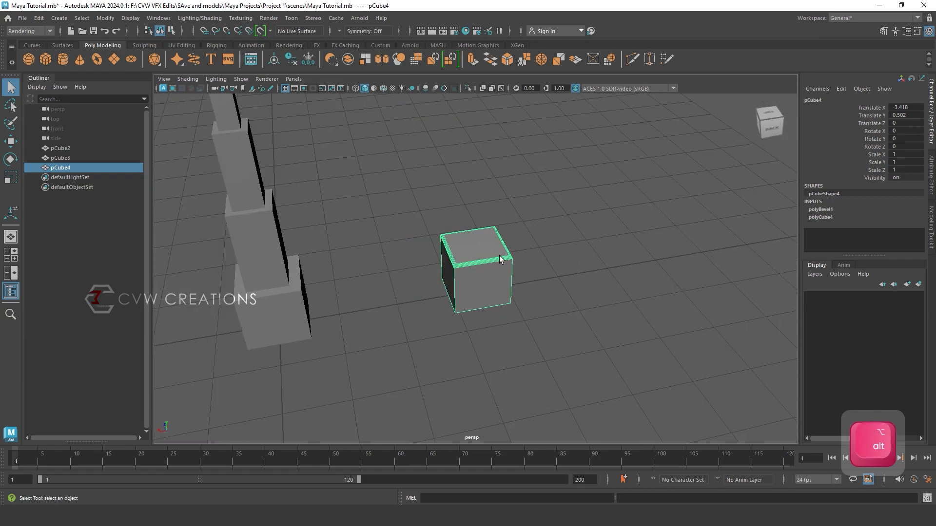
pyautogui.click(47, 59)
pyautogui.click(274, 343)
pyautogui.press('w')
pyautogui.moveTo(240, 307); pyautogui.dragTo(574, 252)
pyautogui.click(255, 318)
pyautogui.moveTo(273, 299); pyautogui.dragTo(271, 272)
# Step: Select all edges of the new cube and bevel them with a fraction of about 0.068
pyautogui.keyDown('alt'); pyautogui.moveTo(283, 307); pyautogui.dragTo(341, 279); pyautogui.keyUp('alt')
pyautogui.rightClick(341, 279)
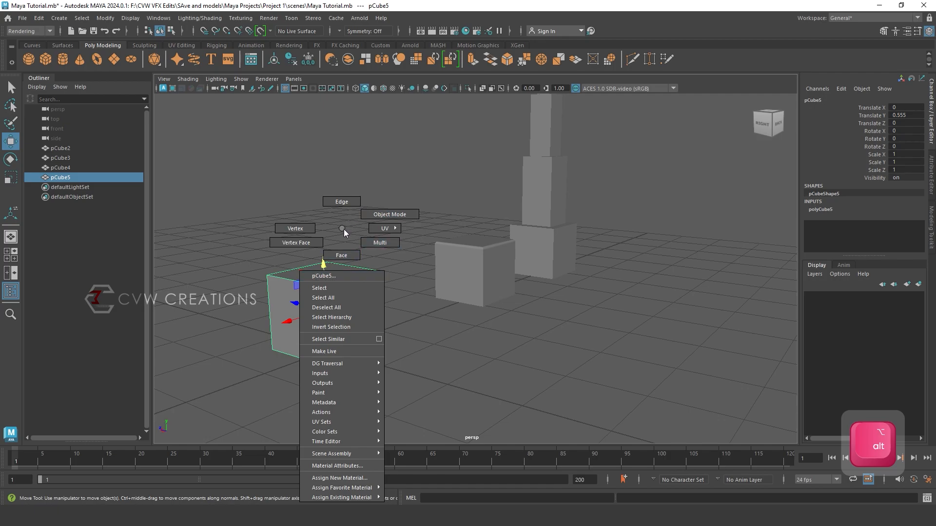
pyautogui.click(370, 231)
pyautogui.moveTo(408, 216); pyautogui.dragTo(255, 379)
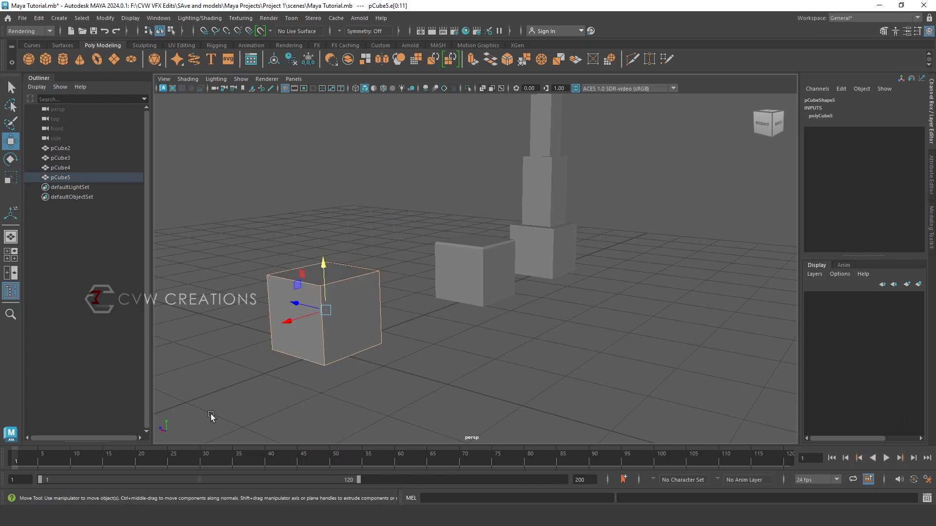
pyautogui.hotkey('ctrl', 'b')
pyautogui.scroll(5, 321, 308)
pyautogui.keyDown('alt'); pyautogui.moveTo(321, 308); pyautogui.dragTo(436, 270, button='middle'); pyautogui.keyUp('alt')
pyautogui.moveTo(647, 281); pyautogui.dragTo(430, 350)
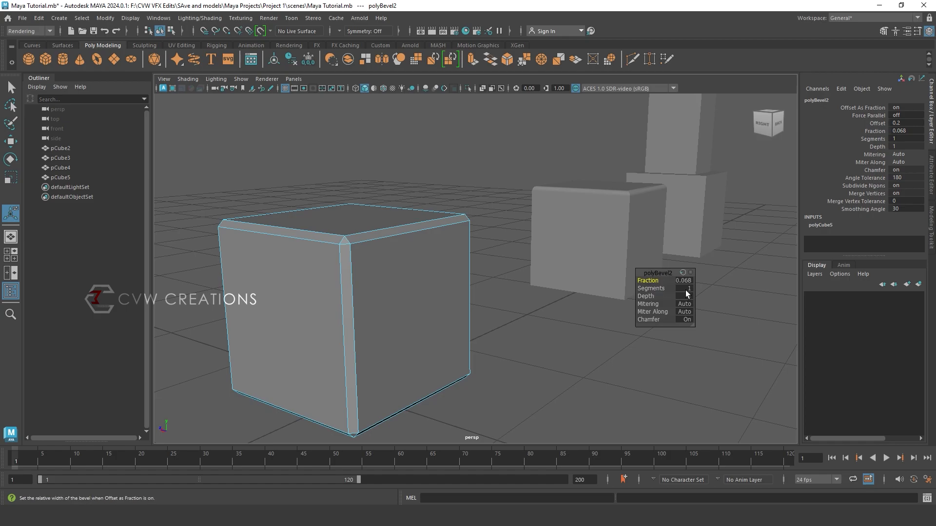
# Step: Set the bevel to 5 segments and compare Chamfer off and on, leaving it on
pyautogui.write('5')
pyautogui.press('Return')
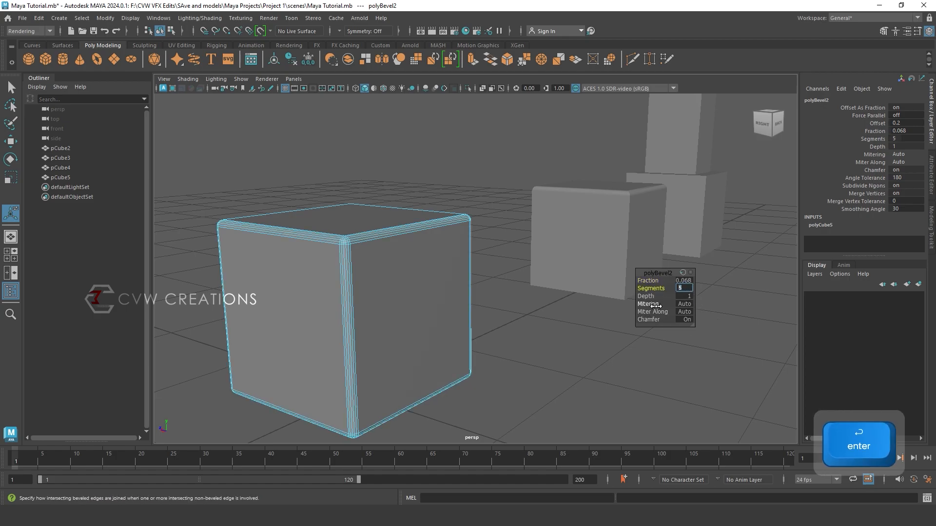
pyautogui.click(685, 320)
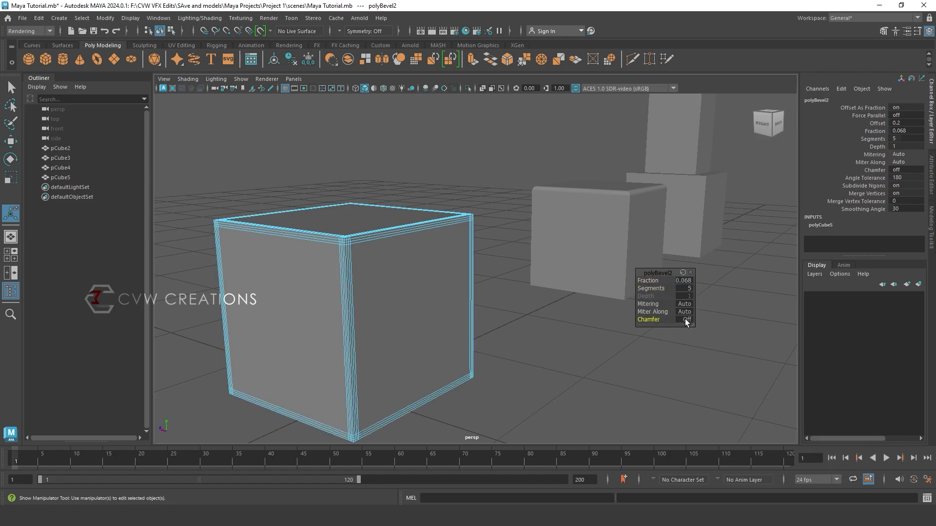
pyautogui.click(685, 319)
pyautogui.click(685, 319)
pyautogui.click(685, 319)
# Step: Return to object mode and examine the fully bevelled cube alongside the other models
pyautogui.scroll(-6, 506, 223)
pyautogui.keyDown('alt'); pyautogui.moveTo(502, 230); pyautogui.dragTo(464, 294); pyautogui.keyUp('alt')
pyautogui.click(426, 307)
pyautogui.moveTo(425, 306); pyautogui.dragTo(469, 215, button='right')
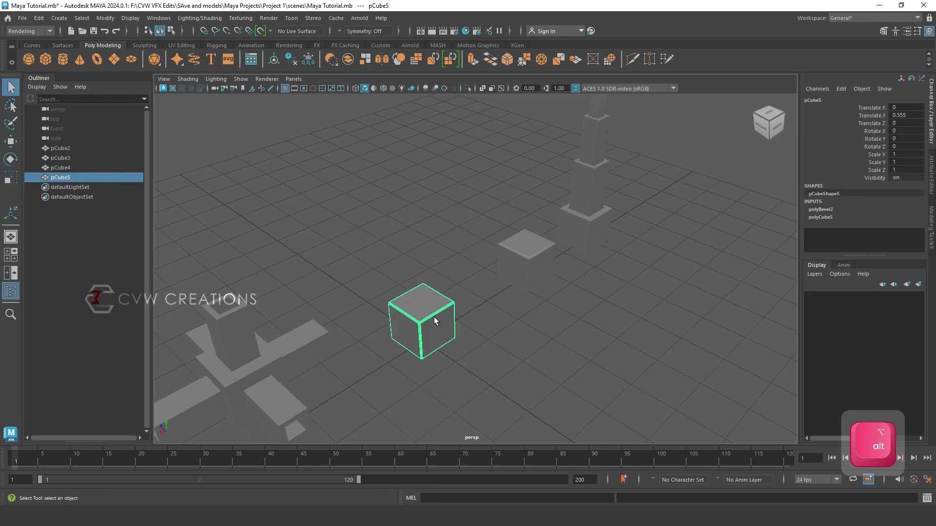
pyautogui.scroll(5, 412, 310)
pyautogui.click(419, 306)
pyautogui.scroll(-5, 420, 306)
pyautogui.keyDown('alt'); pyautogui.moveTo(443, 343); pyautogui.dragTo(602, 268); pyautogui.keyUp('alt')
pyautogui.keyDown('alt'); pyautogui.moveTo(601, 268); pyautogui.dragTo(549, 290, button='middle'); pyautogui.keyUp('alt')
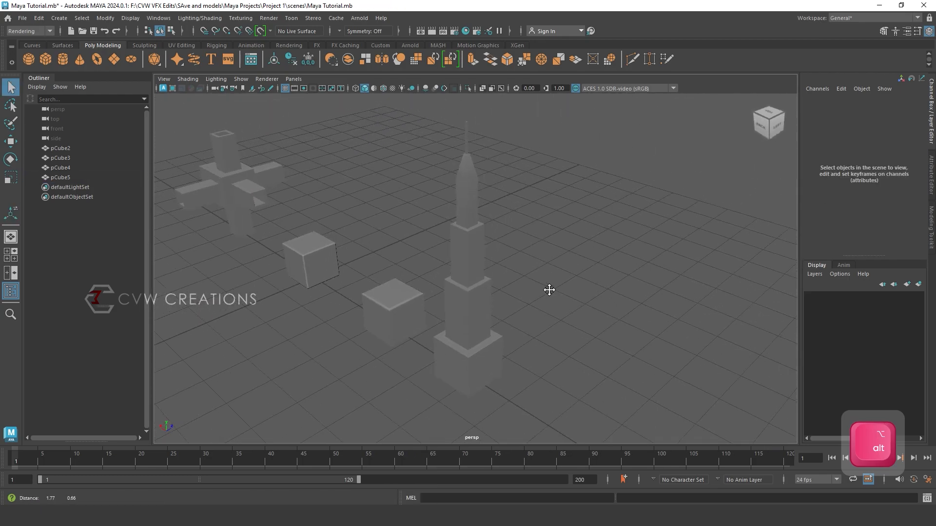
# Step: Select all edges of the tiered tower and bevel them
pyautogui.click(476, 260)
pyautogui.moveTo(476, 260); pyautogui.dragTo(479, 203, button='right')
pyautogui.scroll(-7, 525, 233)
pyautogui.moveTo(552, 188); pyautogui.dragTo(416, 358)
pyautogui.scroll(10, 505, 323)
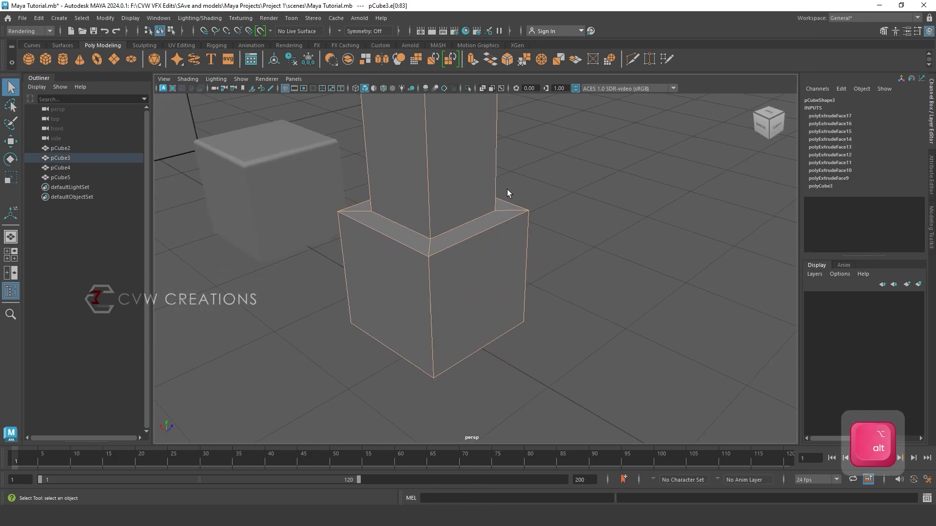
pyautogui.hotkey('ctrl', 'b')
# Step: Set the tower bevel's fraction to about 0.565 and its segments to 2
pyautogui.scroll(-10, 523, 302)
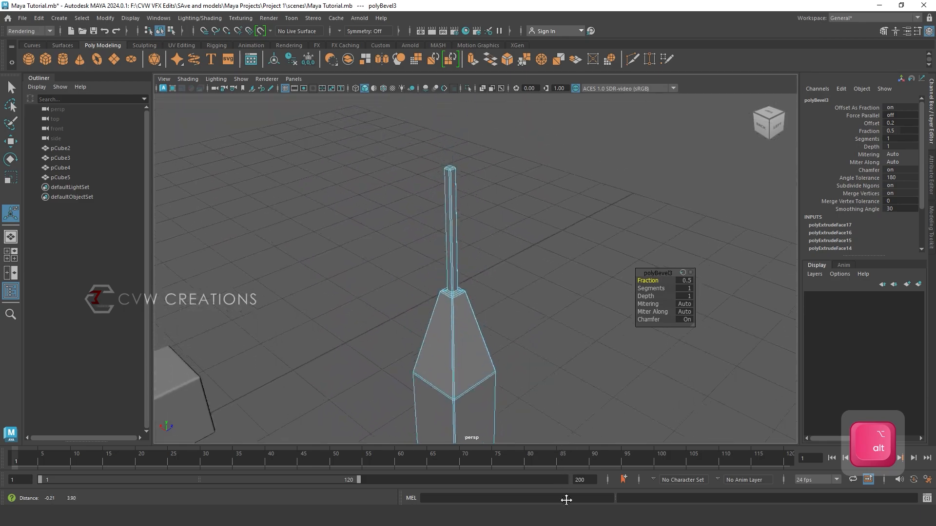
pyautogui.keyDown('alt'); pyautogui.moveTo(523, 302); pyautogui.dragTo(482, 236); pyautogui.keyUp('alt')
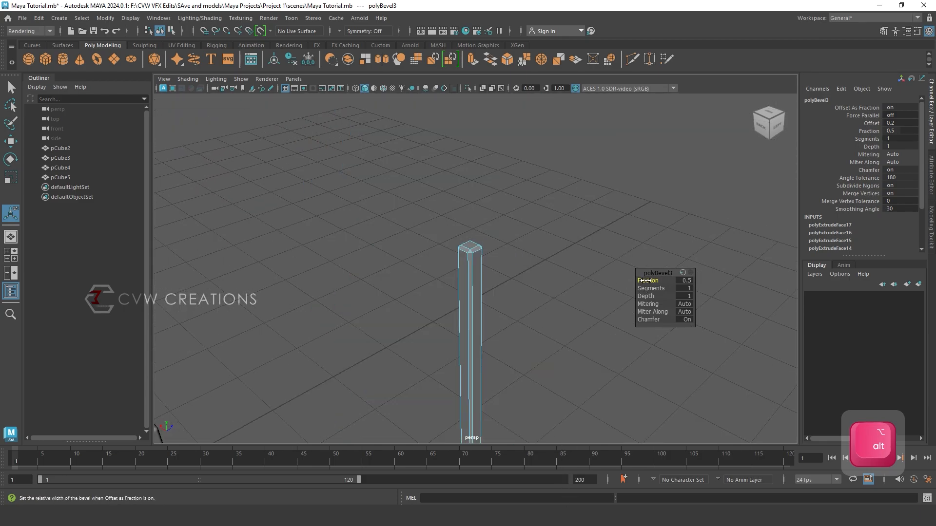
pyautogui.moveTo(890, 264); pyautogui.dragTo(807, 267)
pyautogui.press('space')
pyautogui.keyDown('alt'); pyautogui.moveTo(556, 269); pyautogui.dragTo(569, 230, button='middle'); pyautogui.keyUp('alt')
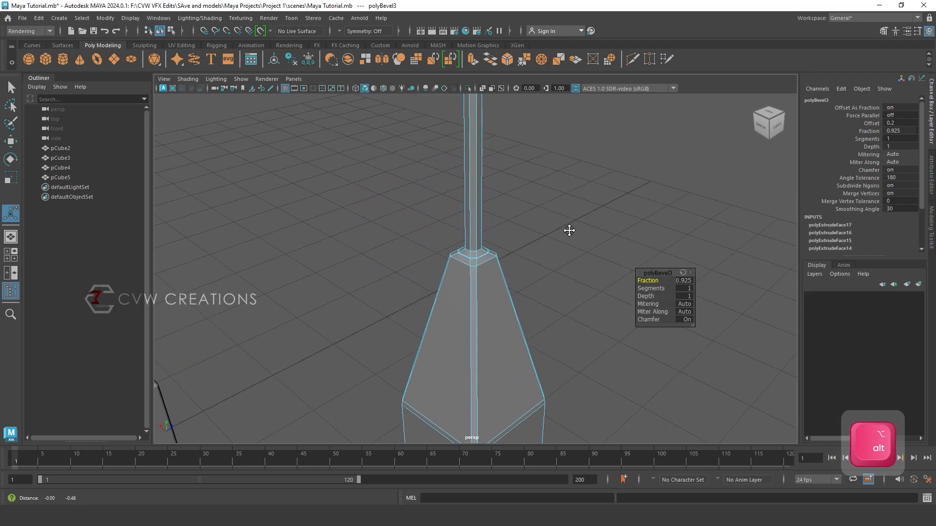
pyautogui.moveTo(568, 295); pyautogui.dragTo(510, 305, button='middle')
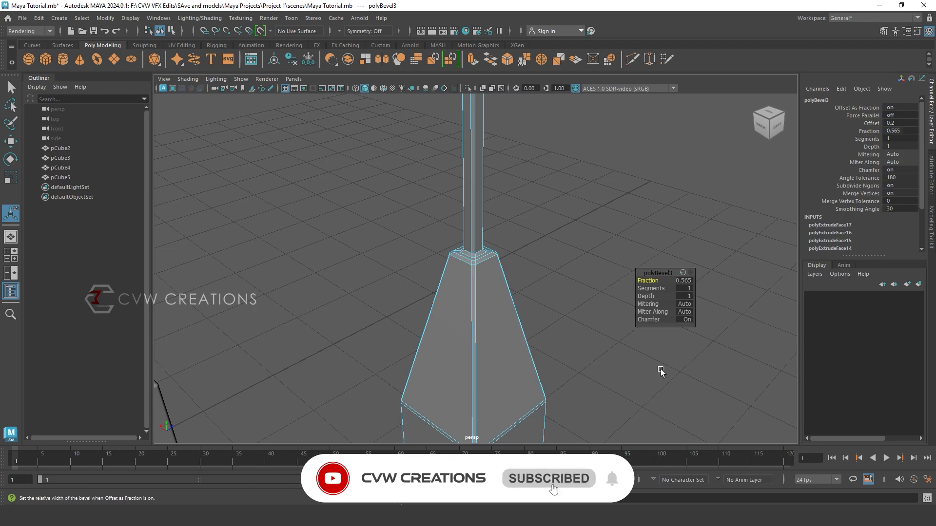
pyautogui.write('2')
pyautogui.press('Return')
# Step: Return to object mode and examine the tower's bevelled edges from its base to its spire
pyautogui.moveTo(589, 228); pyautogui.dragTo(616, 217, button='right')
pyautogui.click(598, 218)
pyautogui.scroll(-12, 599, 219)
pyautogui.keyDown('alt'); pyautogui.moveTo(539, 359); pyautogui.dragTo(520, 268, button='middle'); pyautogui.keyUp('alt')
pyautogui.scroll(12, 519, 303)
pyautogui.scroll(-8, 519, 268)
pyautogui.keyDown('alt'); pyautogui.moveTo(534, 285); pyautogui.dragTo(585, 339); pyautogui.keyUp('alt')
pyautogui.keyDown('alt'); pyautogui.moveTo(586, 339); pyautogui.dragTo(476, 428, button='middle'); pyautogui.keyUp('alt')
pyautogui.scroll(10, 459, 346)
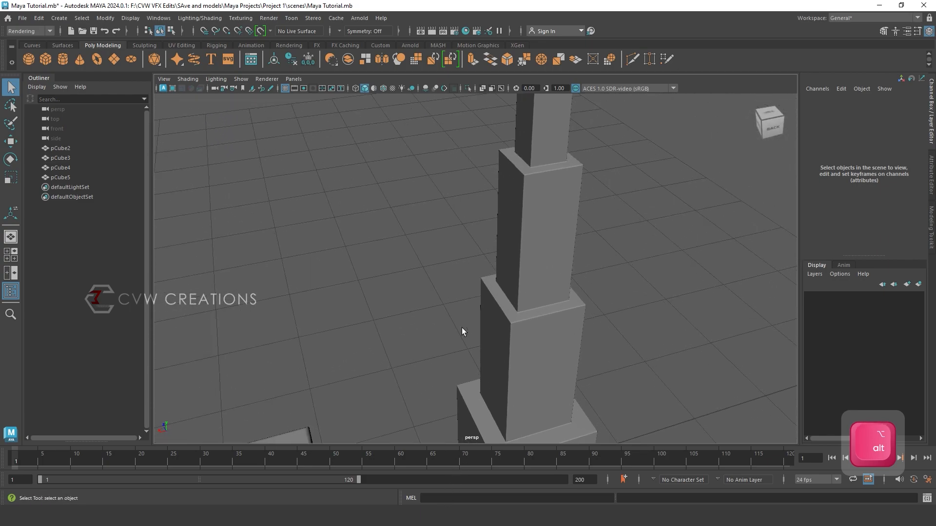
pyautogui.moveTo(626, 349)
pyautogui.keyDown('alt'); pyautogui.mouseDown(button='middle')
pyautogui.moveTo(598, 379)
pyautogui.moveTo(595, 410)
pyautogui.moveTo(612, 368)
pyautogui.moveTo(601, 480)
pyautogui.mouseUp(button='middle'); pyautogui.keyUp('alt')
pyautogui.keyDown('alt'); pyautogui.moveTo(622, 232); pyautogui.dragTo(560, 364, button='middle'); pyautogui.keyUp('alt')
pyautogui.scroll(-8, 586, 352)
pyautogui.scroll(-6, 585, 320)
pyautogui.keyDown('alt'); pyautogui.moveTo(585, 320); pyautogui.dragTo(598, 223, button='middle'); pyautogui.keyUp('alt')
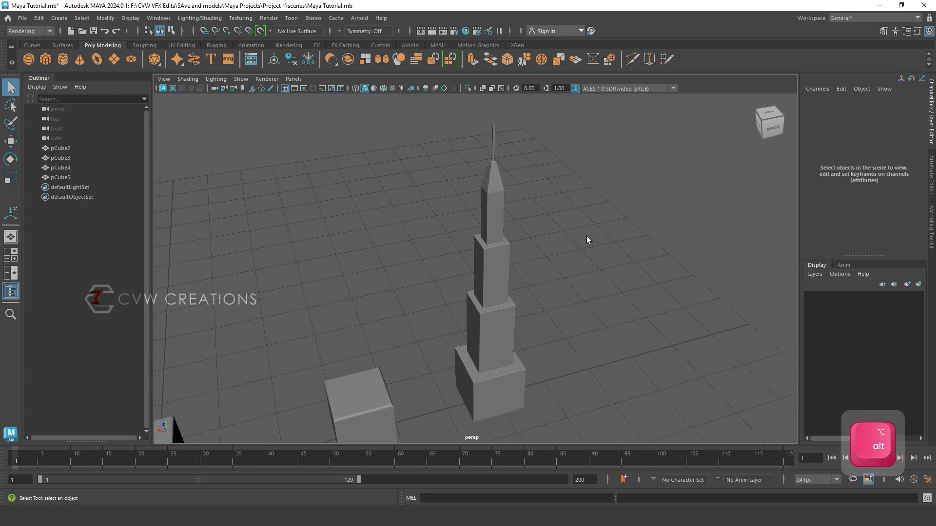
# Step: Turn on smooth mesh preview for the tower, and try it on the adjacent bevelled cube before restoring that cube's unsmoothed display
pyautogui.click(499, 274)
pyautogui.press('1')
pyautogui.press('3')
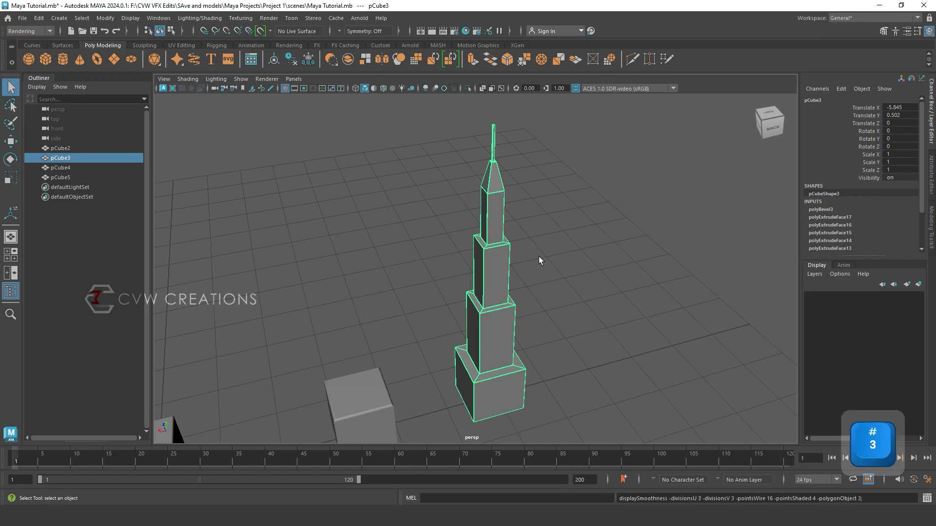
pyautogui.click(366, 388)
pyautogui.press('2')
pyautogui.press('1')
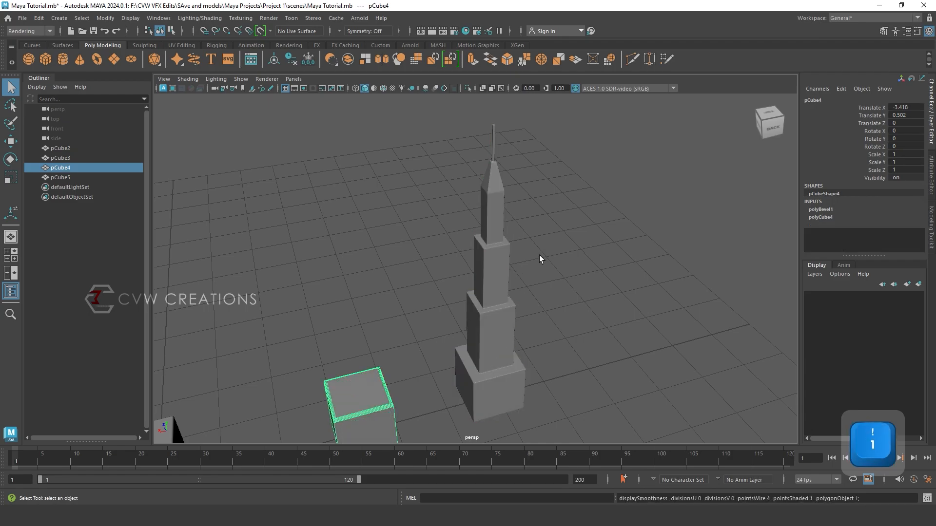
# Step: Examine the rounded edges of the smoothed tower up close from several angles
pyautogui.click(505, 274)
pyautogui.scroll(6, 509, 274)
pyautogui.click(675, 225)
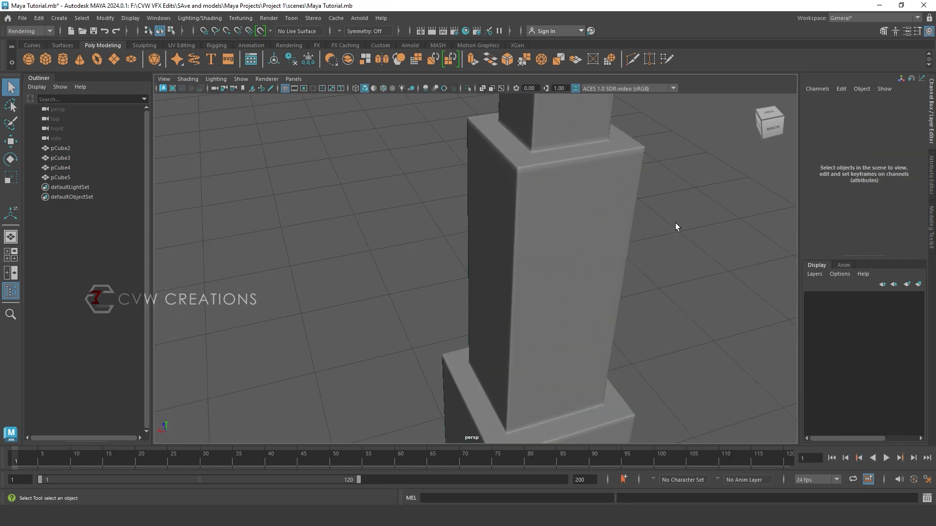
pyautogui.scroll(-6, 566, 285)
pyautogui.keyDown('alt'); pyautogui.moveTo(566, 285); pyautogui.dragTo(533, 279); pyautogui.keyUp('alt')
pyautogui.keyDown('alt'); pyautogui.moveTo(533, 281); pyautogui.dragTo(524, 247, button='middle'); pyautogui.keyUp('alt')
pyautogui.scroll(7, 467, 291)
pyautogui.keyDown('alt'); pyautogui.moveTo(468, 290); pyautogui.dragTo(572, 190, button='middle'); pyautogui.keyUp('alt')
pyautogui.scroll(-4, 566, 165)
pyautogui.scroll(4, 566, 165)
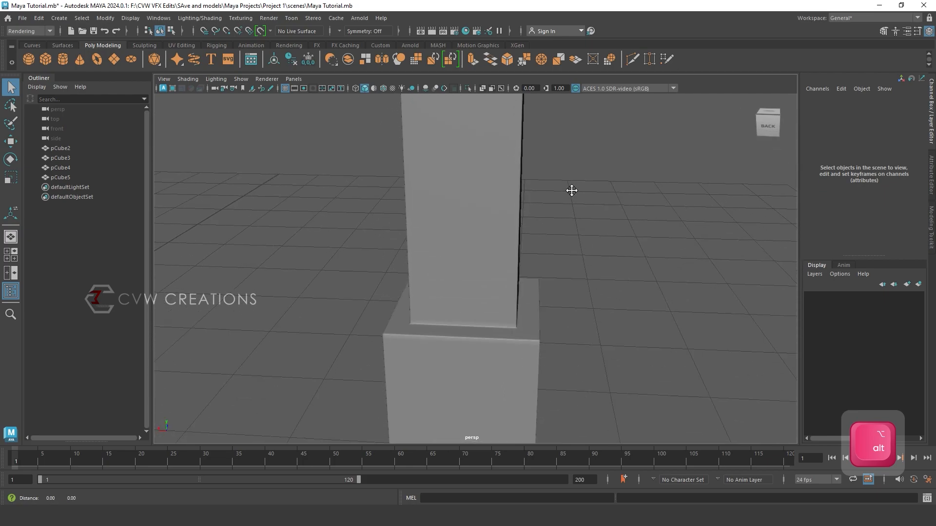
# Step: Select all edges of the hollow-armed shape and bevel them
pyautogui.scroll(-10, 572, 190)
pyautogui.scroll(-12, 546, 202)
pyautogui.keyDown('alt'); pyautogui.moveTo(507, 272); pyautogui.dragTo(694, 171, button='middle'); pyautogui.keyUp('alt')
pyautogui.scroll(5, 425, 244)
pyautogui.click(368, 205)
pyautogui.scroll(2, 370, 198)
pyautogui.keyDown('alt'); pyautogui.moveTo(375, 173); pyautogui.dragTo(440, 251, button='middle'); pyautogui.keyUp('alt')
pyautogui.moveTo(418, 171); pyautogui.dragTo(415, 131, button='right')
pyautogui.click(584, 87)
pyautogui.click(311, 389)
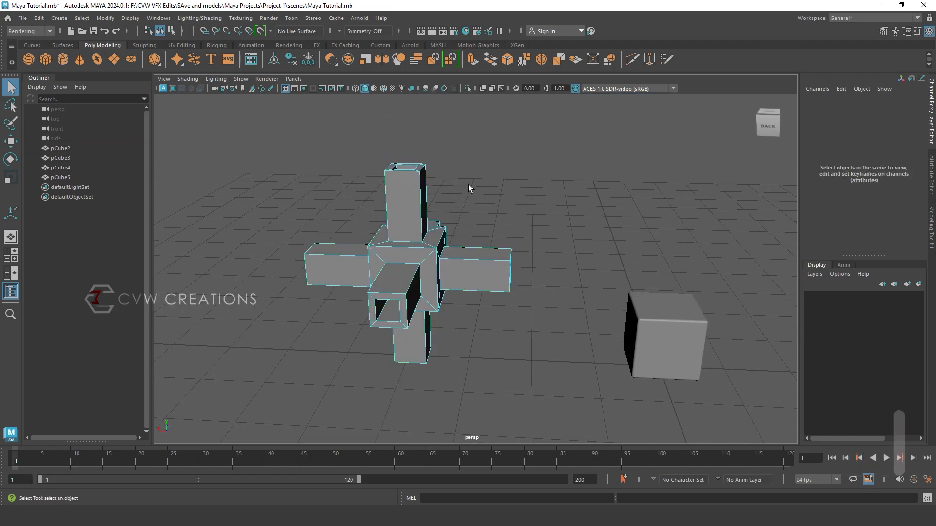
pyautogui.moveTo(290, 352); pyautogui.dragTo(291, 352)
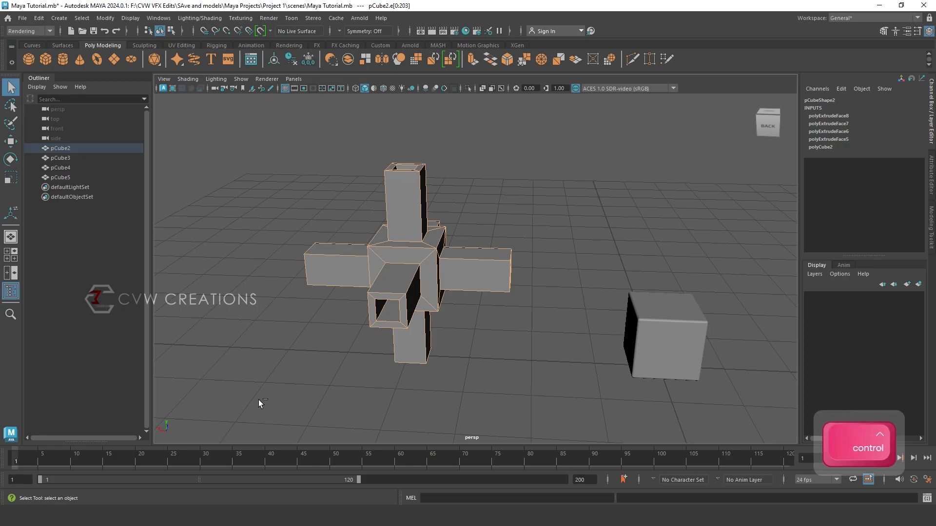
pyautogui.hotkey('ctrl', 'b')
# Step: Set the hollow-armed shape's bevel to a fraction of about 0.796 with 6 segments
pyautogui.keyDown('alt'); pyautogui.moveTo(259, 402); pyautogui.dragTo(464, 269, button='right'); pyautogui.keyUp('alt')
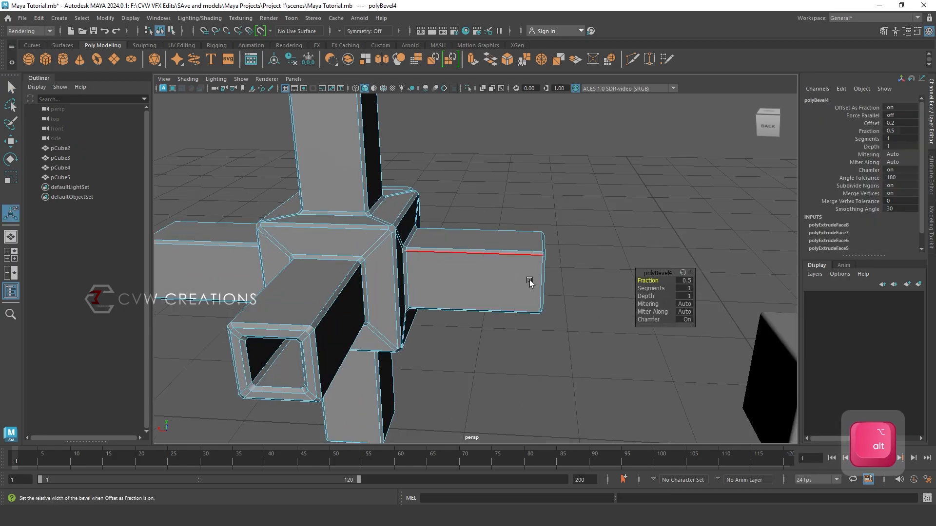
pyautogui.moveTo(656, 280); pyautogui.dragTo(780, 282)
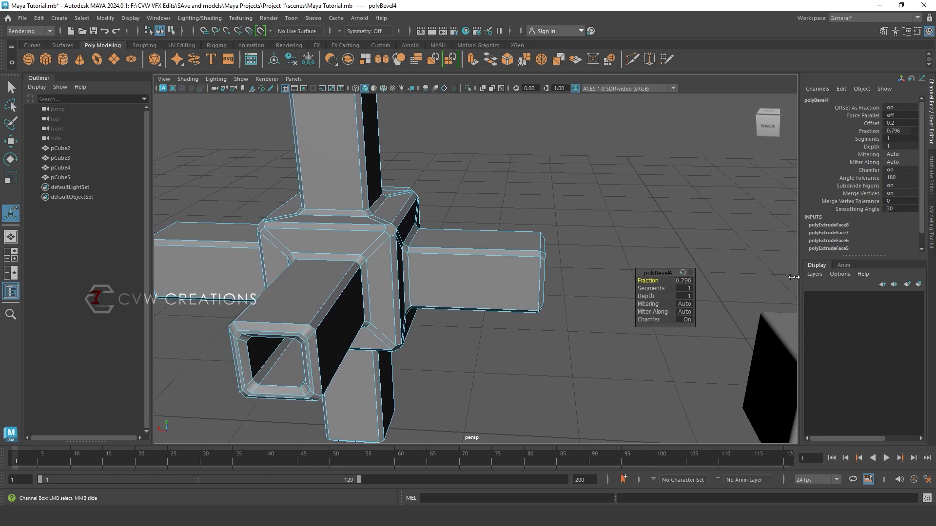
pyautogui.write('6')
pyautogui.press('Return')
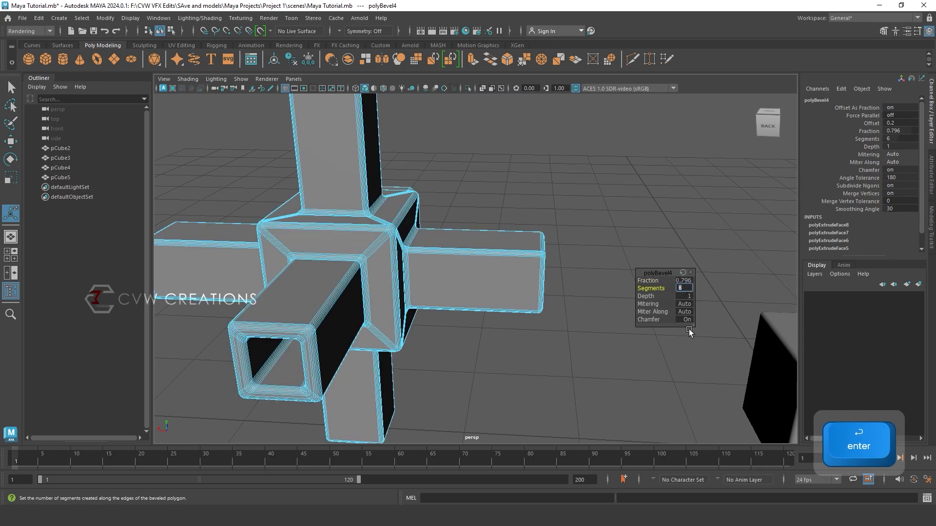
# Step: Return to object mode and examine the rounded edges and hollow arms of the bevelled shape
pyautogui.click(568, 312)
pyautogui.scroll(-6, 589, 198)
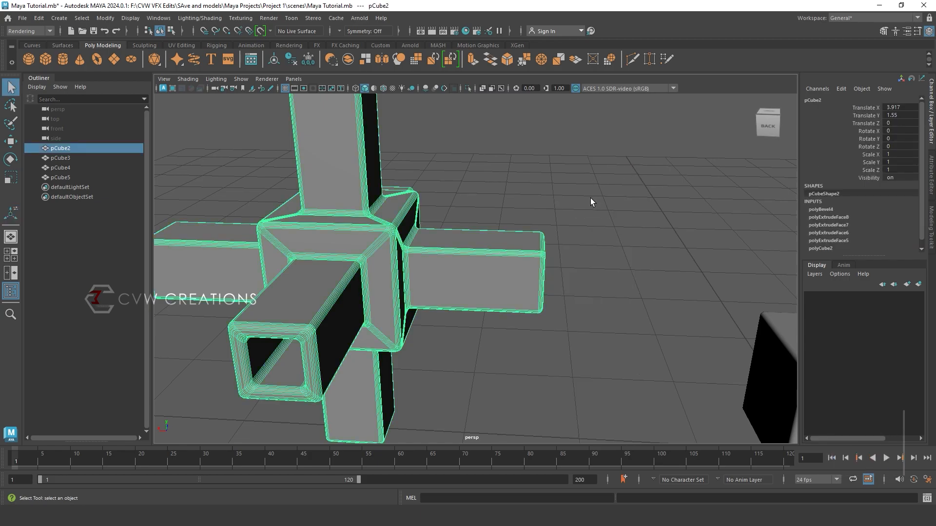
pyautogui.keyDown('alt'); pyautogui.moveTo(590, 198); pyautogui.dragTo(617, 291); pyautogui.keyUp('alt')
pyautogui.scroll(8, 604, 276)
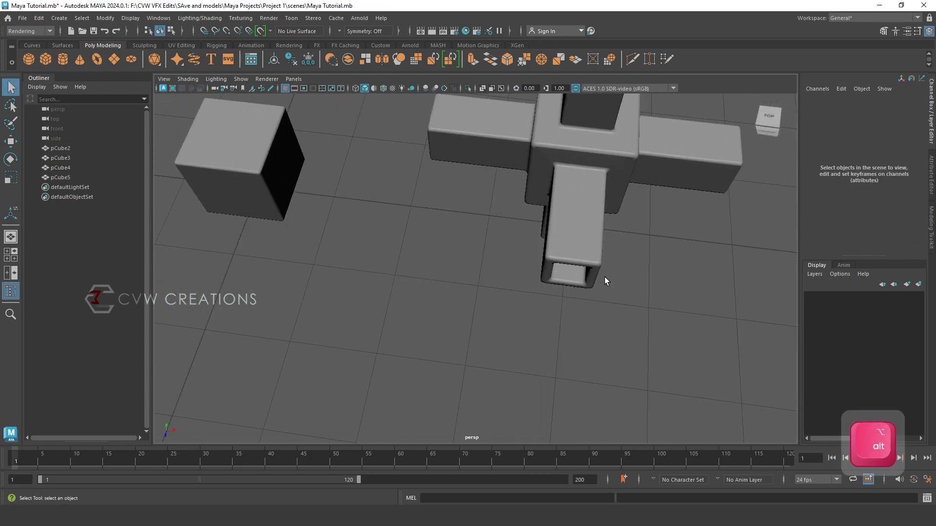
pyautogui.keyDown('alt'); pyautogui.moveTo(647, 261); pyautogui.dragTo(560, 344, button='middle'); pyautogui.keyUp('alt')
pyautogui.keyDown('alt'); pyautogui.moveTo(485, 265); pyautogui.dragTo(462, 285); pyautogui.keyUp('alt')
pyautogui.keyDown('alt'); pyautogui.moveTo(462, 285); pyautogui.dragTo(682, 355, button='right'); pyautogui.keyUp('alt')
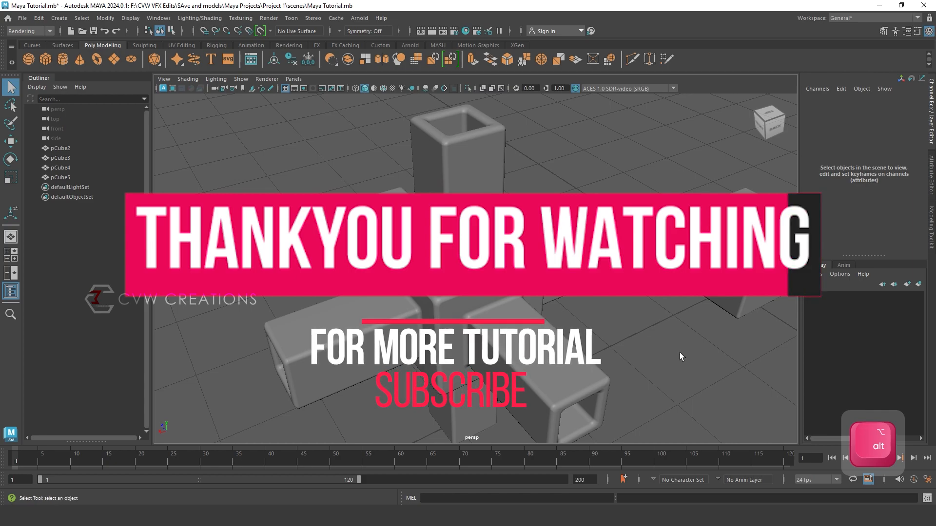